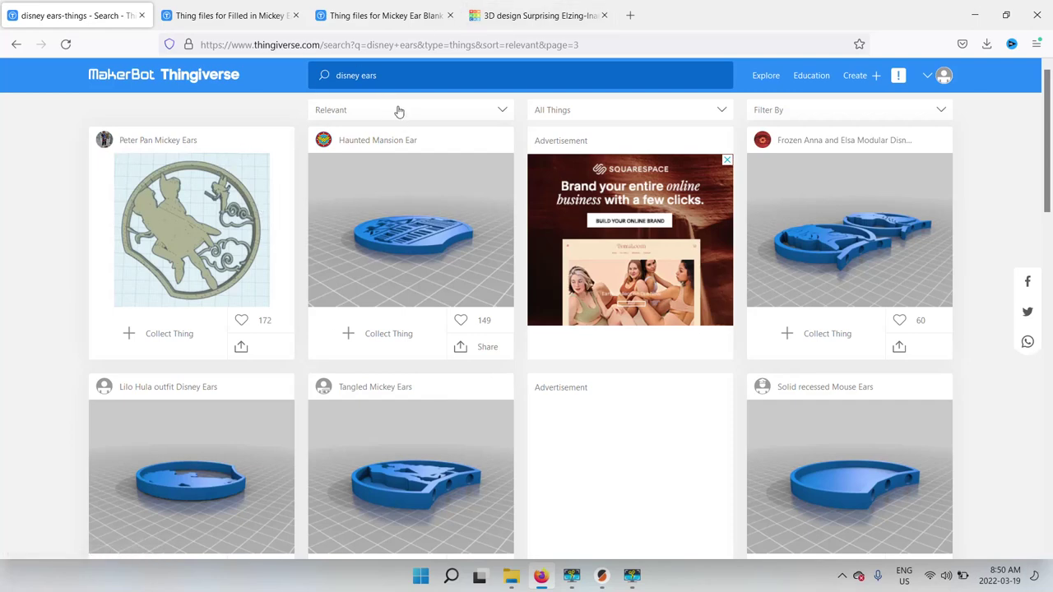
Scroll through the disney ears results and go on to page 4.
scroll(266, 181, "down", 1)
scroll(266, 181, "down", 10)
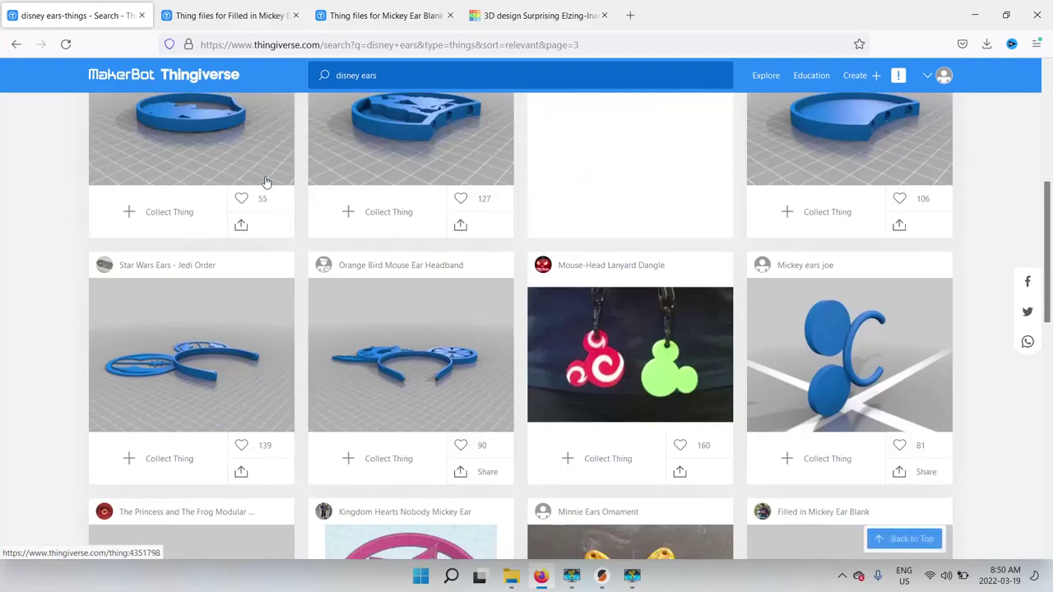
scroll(266, 228, "down", 4)
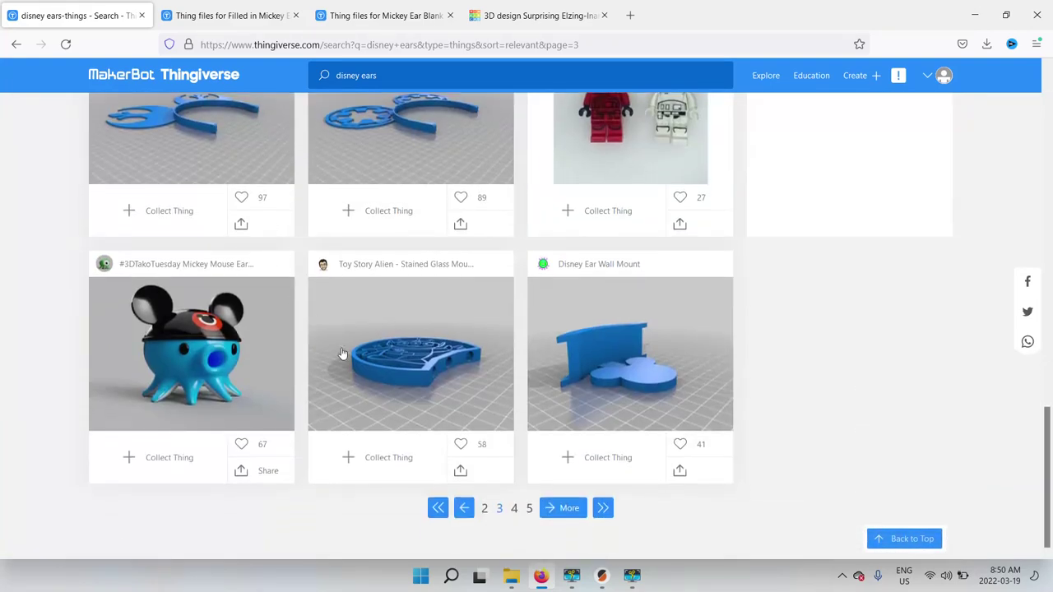
left_click(562, 510)
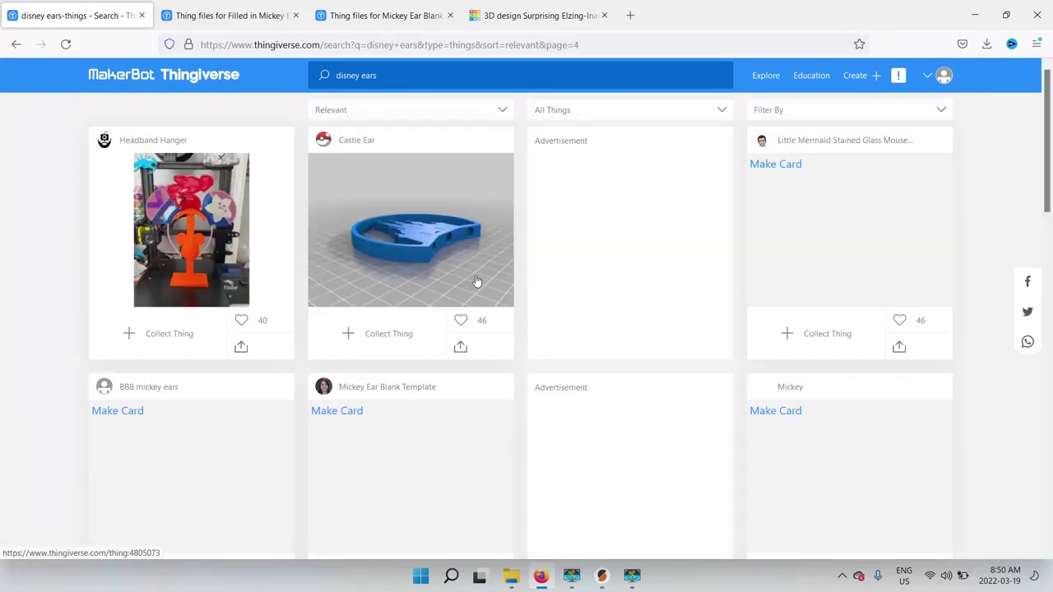
Browse page 4, then view the Filled in Mickey Ear Blank and Mickey Ear Blank Template pages.
scroll(433, 239, "down", 7)
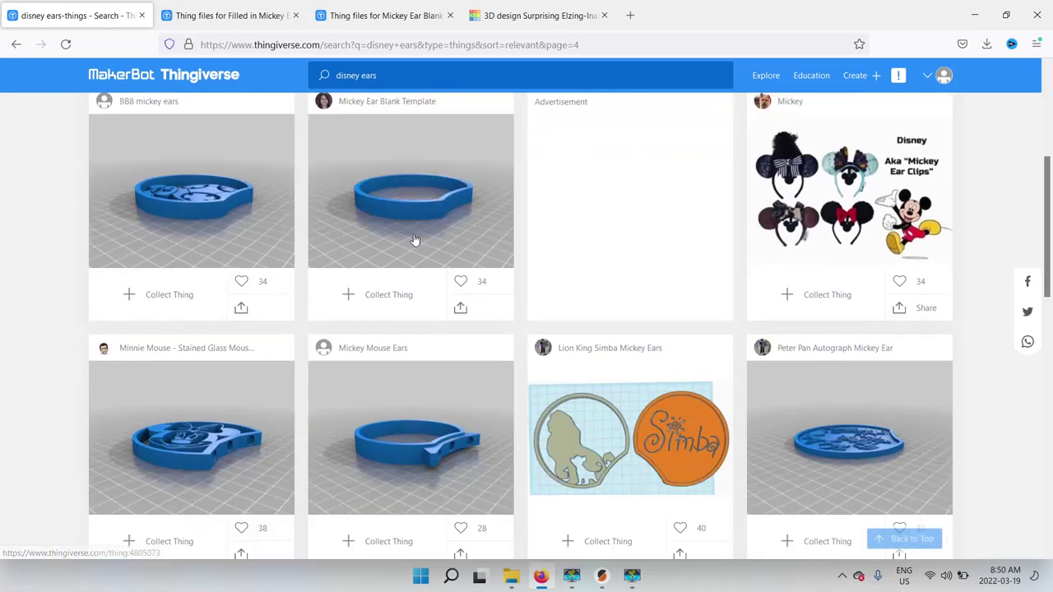
scroll(414, 239, "down", 4)
scroll(414, 238, "up", 10)
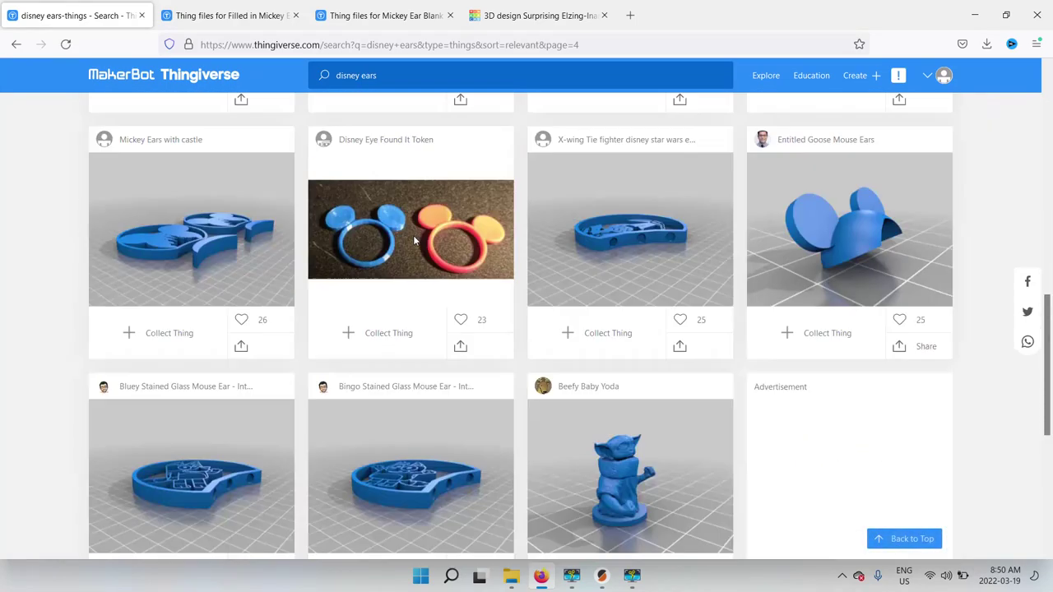
left_click(261, 21)
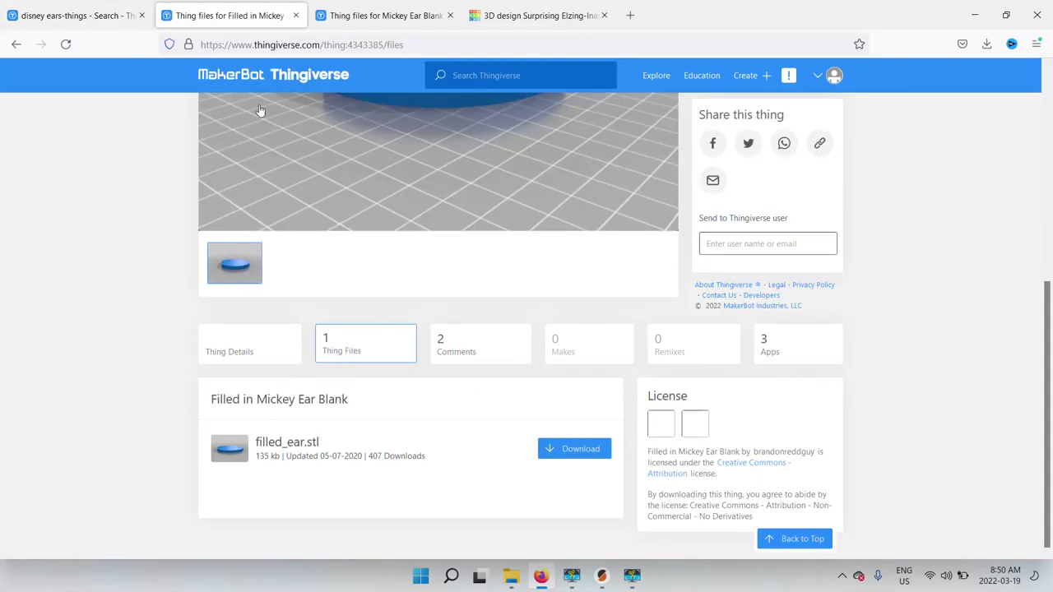
scroll(493, 247, "up", 6)
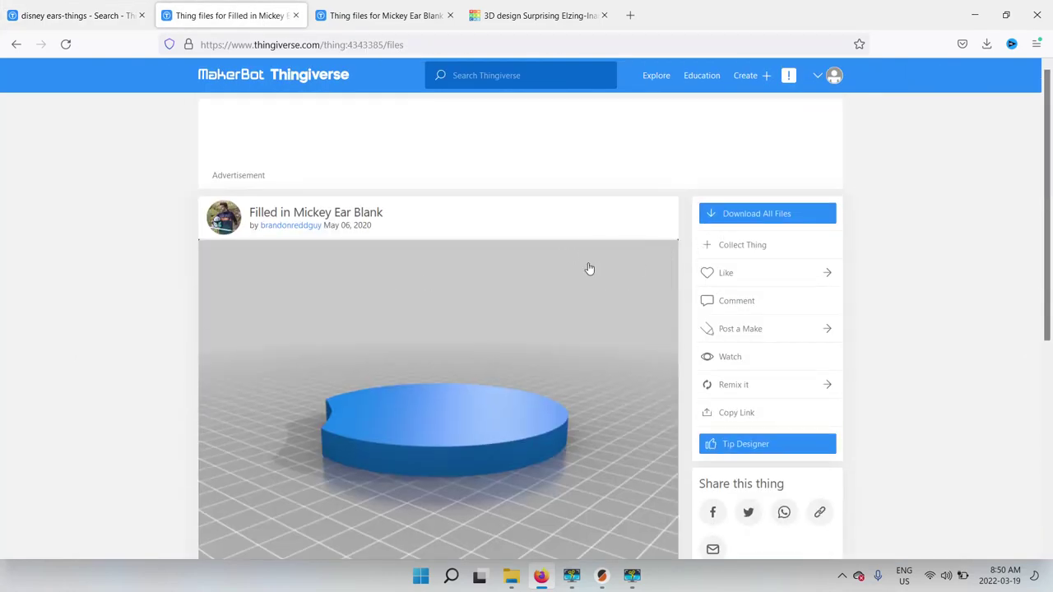
left_click(367, 23)
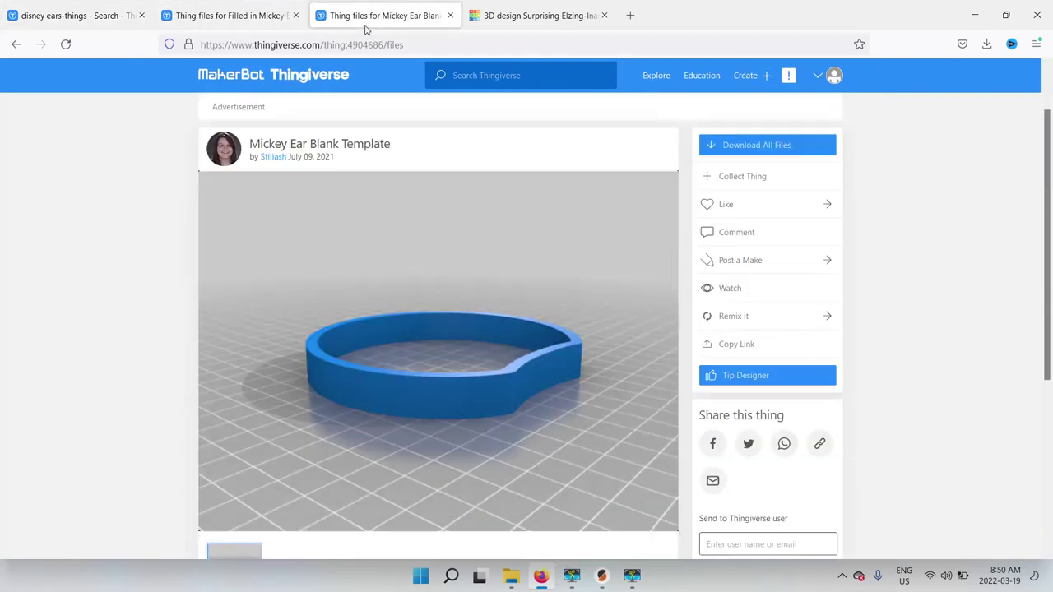
Import filled_ear.stl into the Epic Habbi Tinkercad design.
left_click(561, 21)
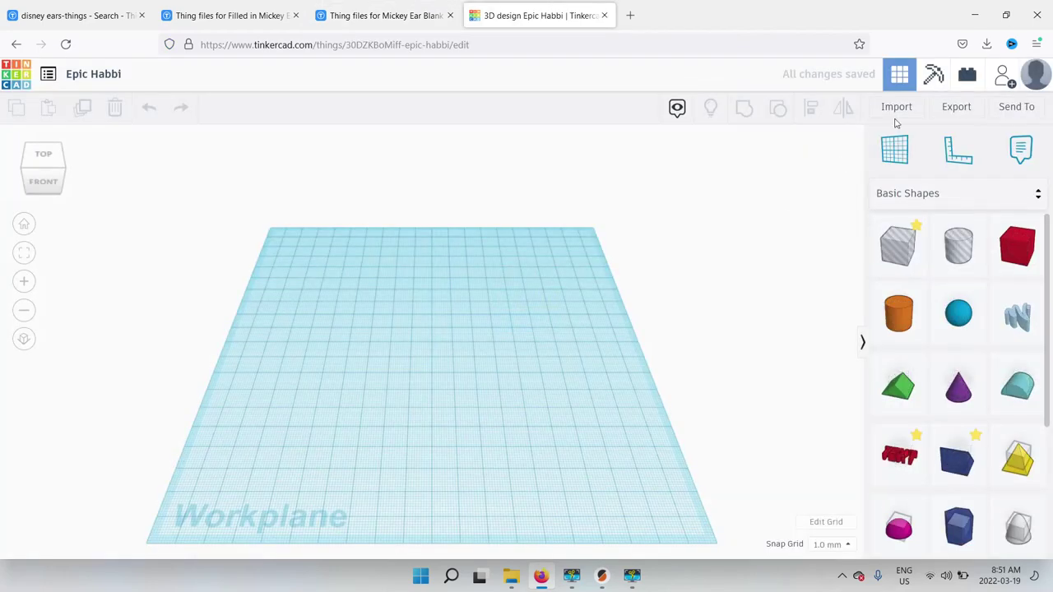
left_click(899, 107)
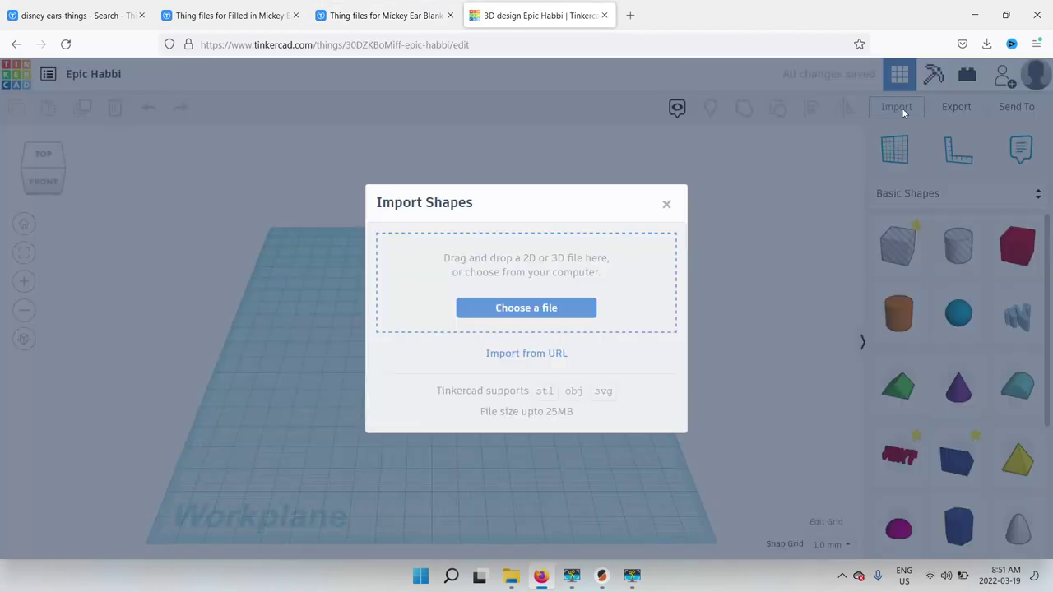
left_click(520, 310)
left_click(164, 126)
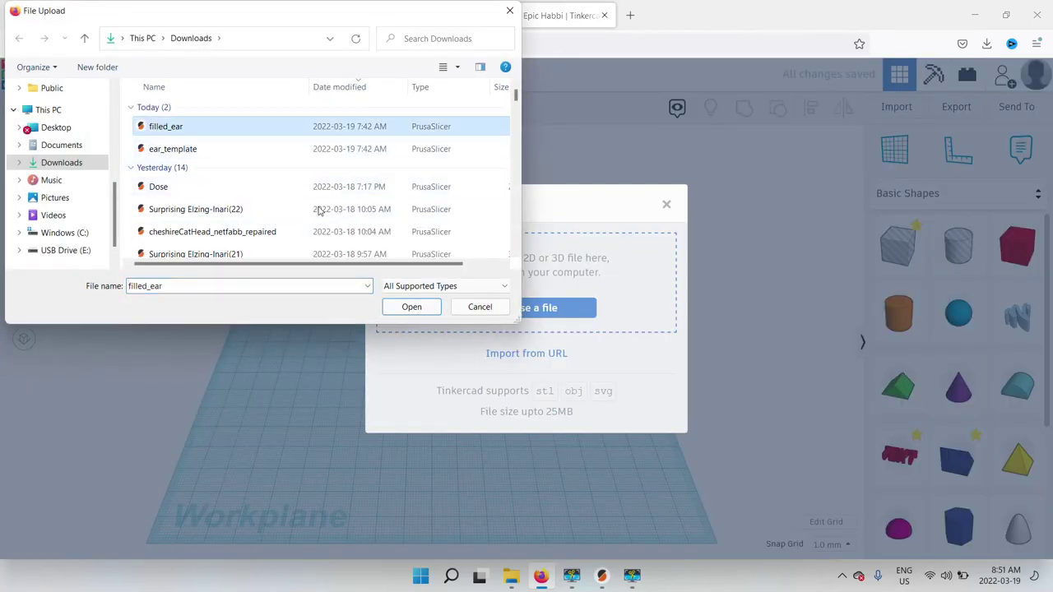
left_click(412, 307)
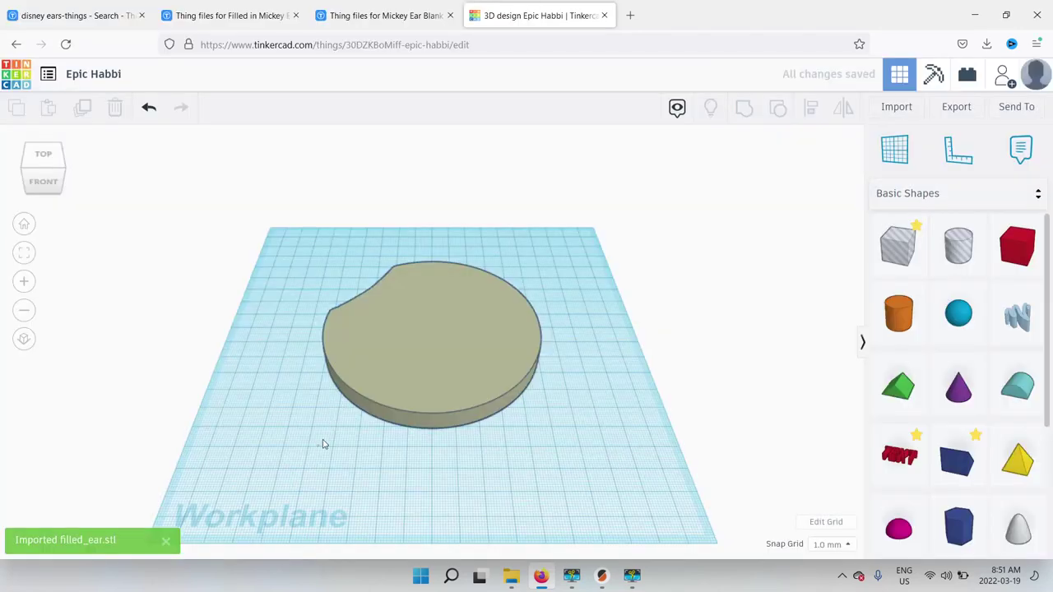
Set the imported ear disc's height to 0.2 mm.
right_click_drag(325, 425, 404, 341)
left_click(398, 345)
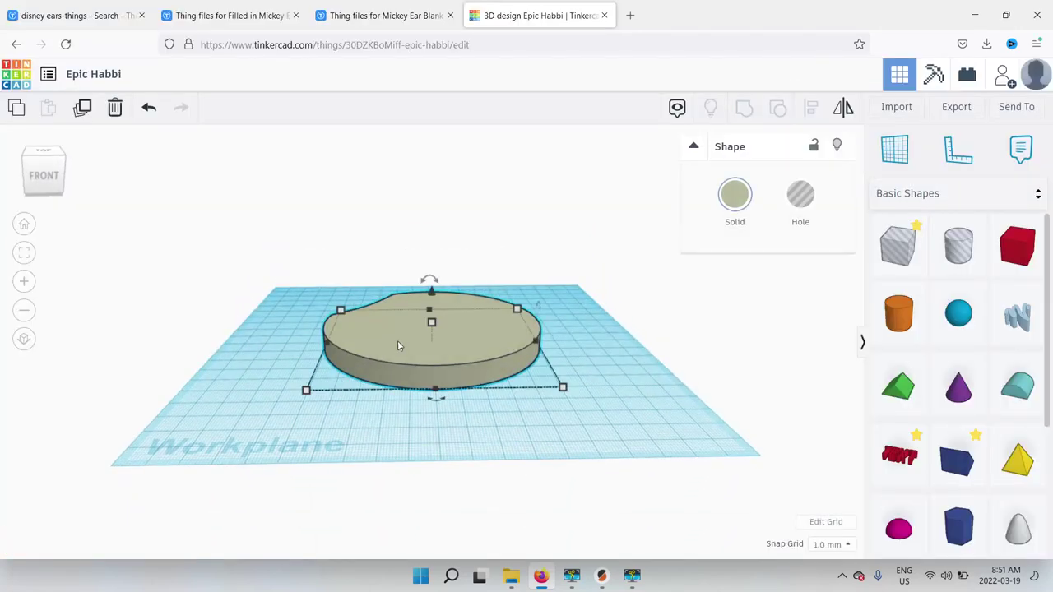
mouse_move(435, 327)
left_click(485, 336)
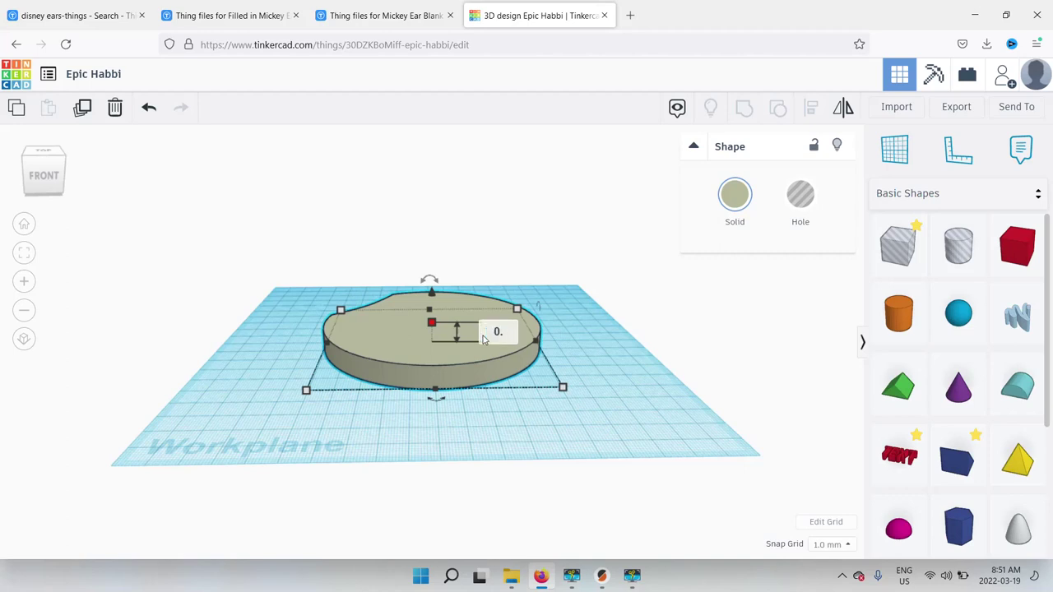
type("0.2")
key("Return")
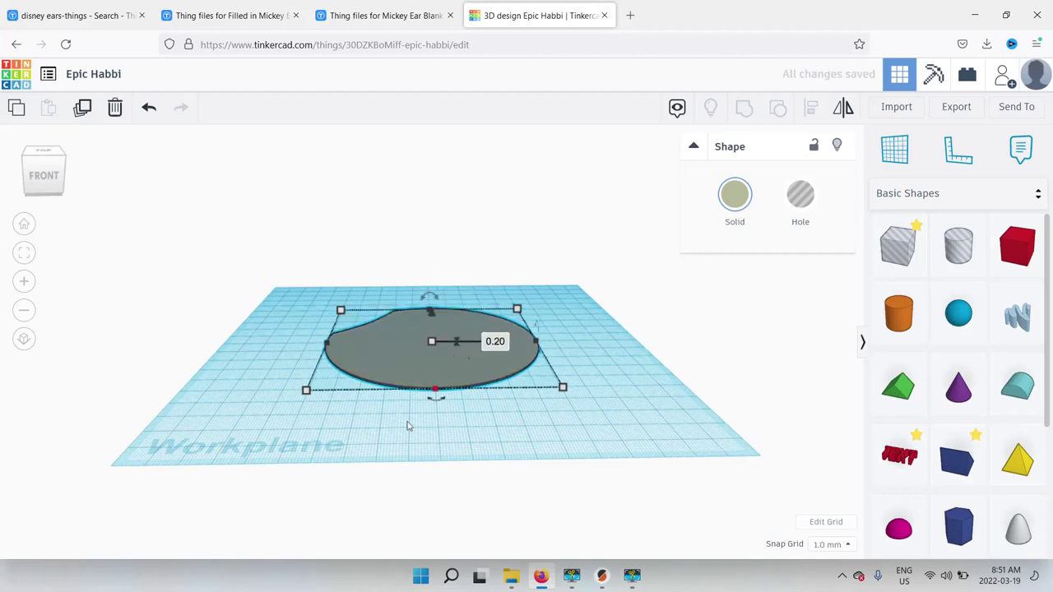
left_click(342, 426)
right_click_drag(343, 431, 513, 367)
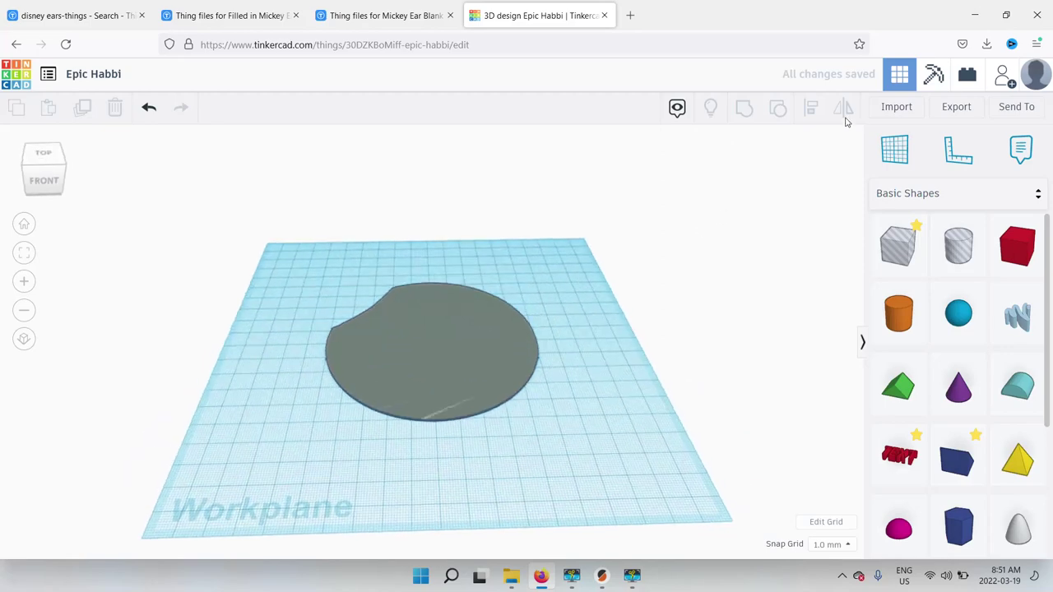
Import ear_template.stl into the design.
left_click(894, 107)
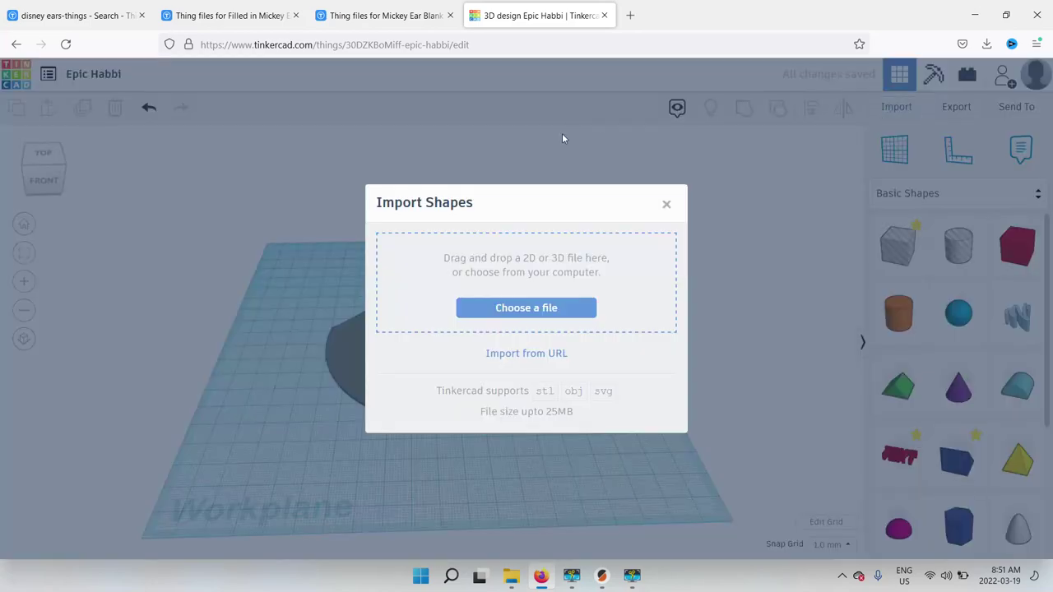
left_click(540, 311)
double_click(189, 152)
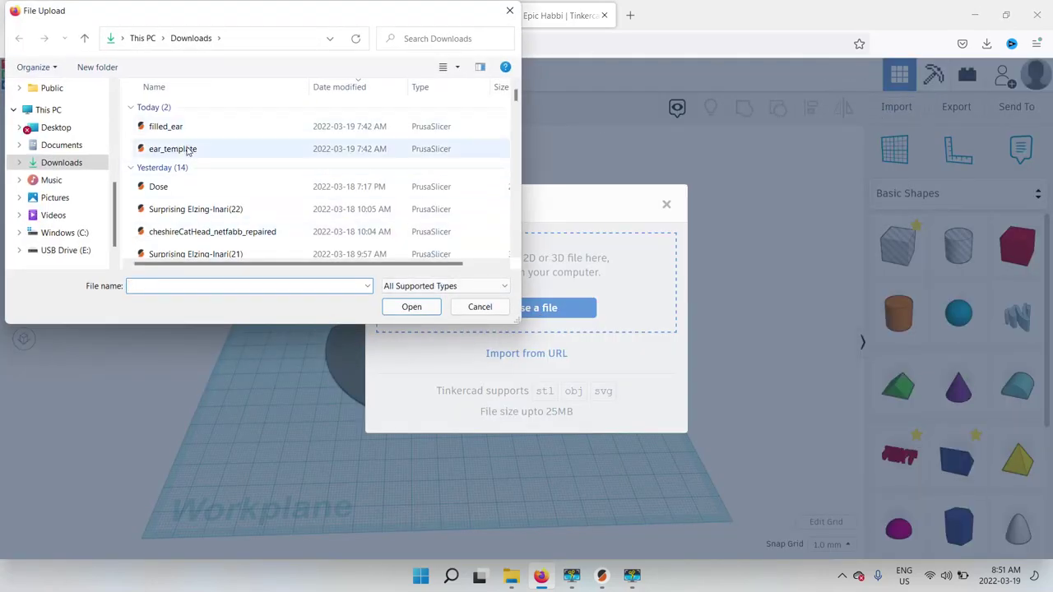
left_click(617, 475)
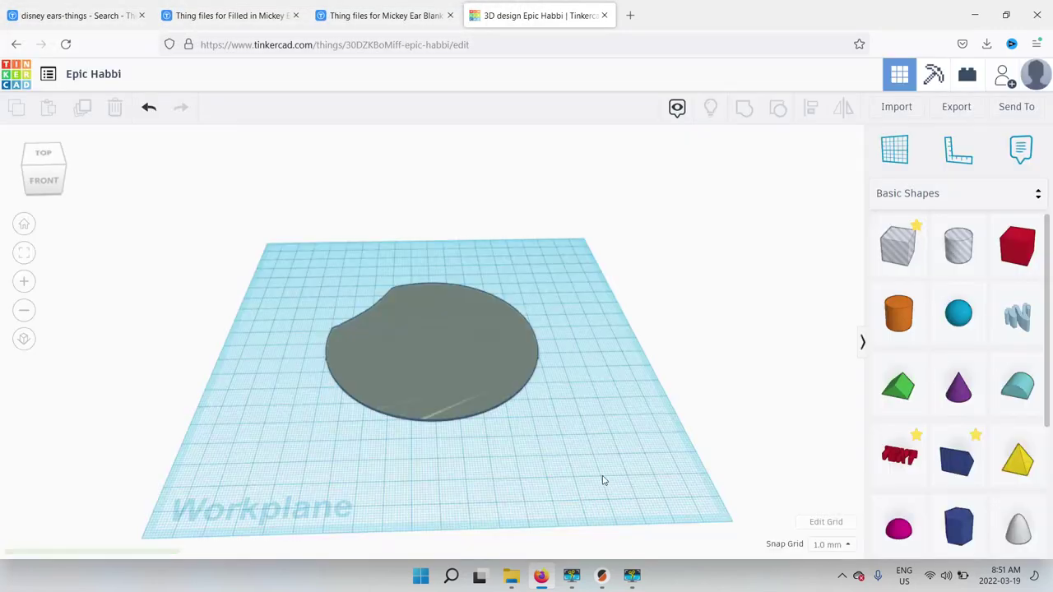
Rotate the ear_template ring -135° to wrap the disc, then select both shapes in orthographic view.
right_click_drag(436, 440, 395, 489)
left_click(374, 439)
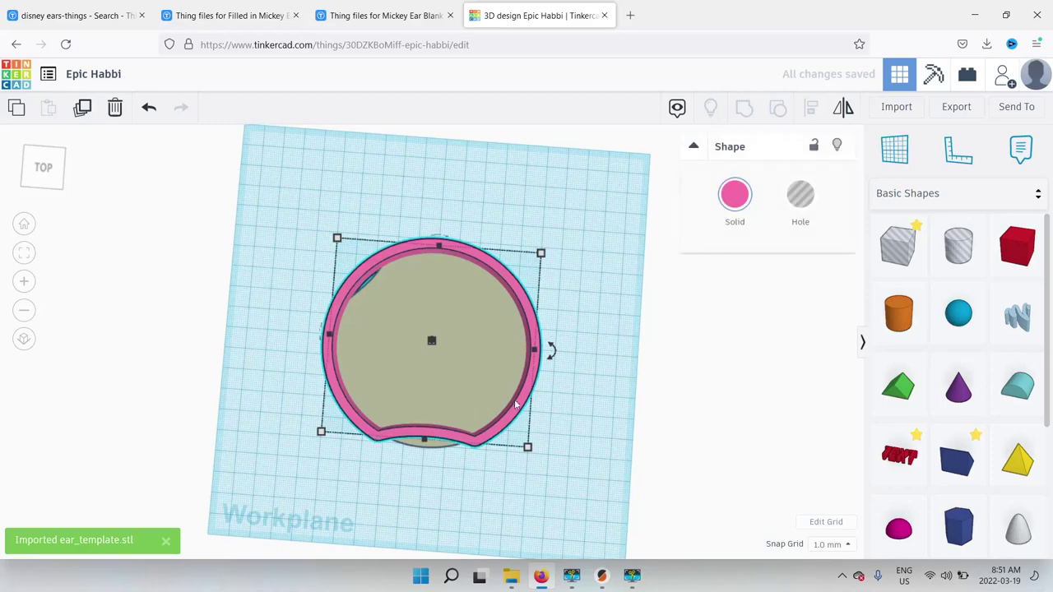
left_click_drag(551, 350, 268, 485)
right_click_drag(235, 435, 433, 423)
scroll(557, 463, "up", 5)
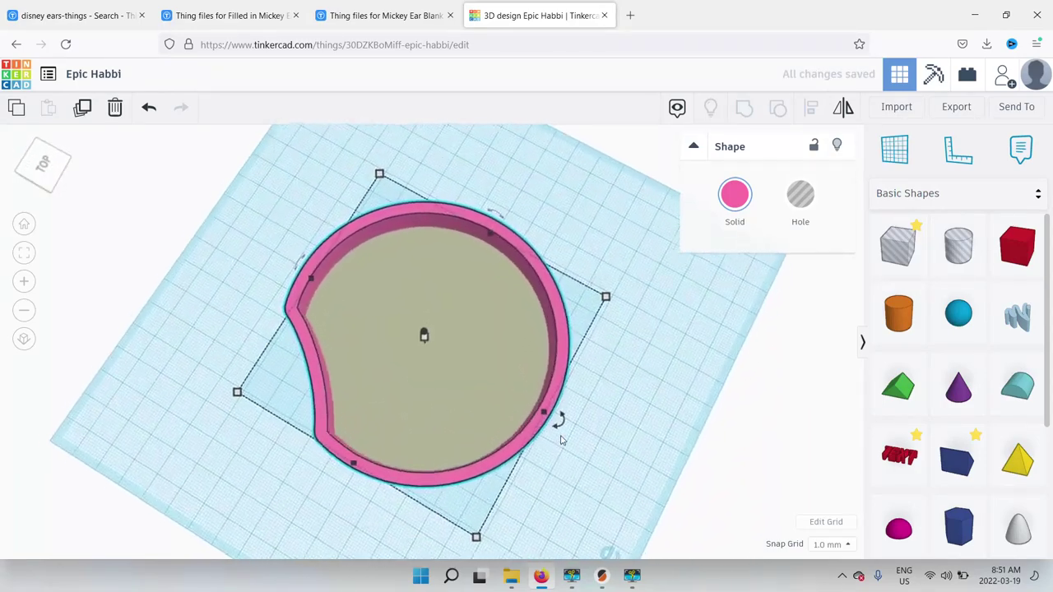
left_click(24, 340)
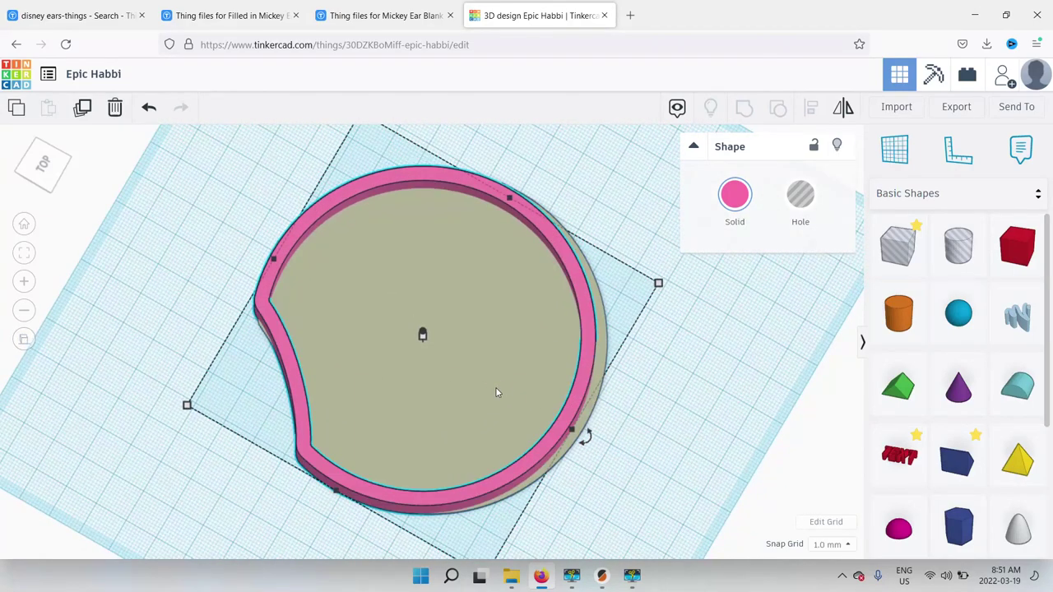
right_click_drag(498, 393, 324, 568)
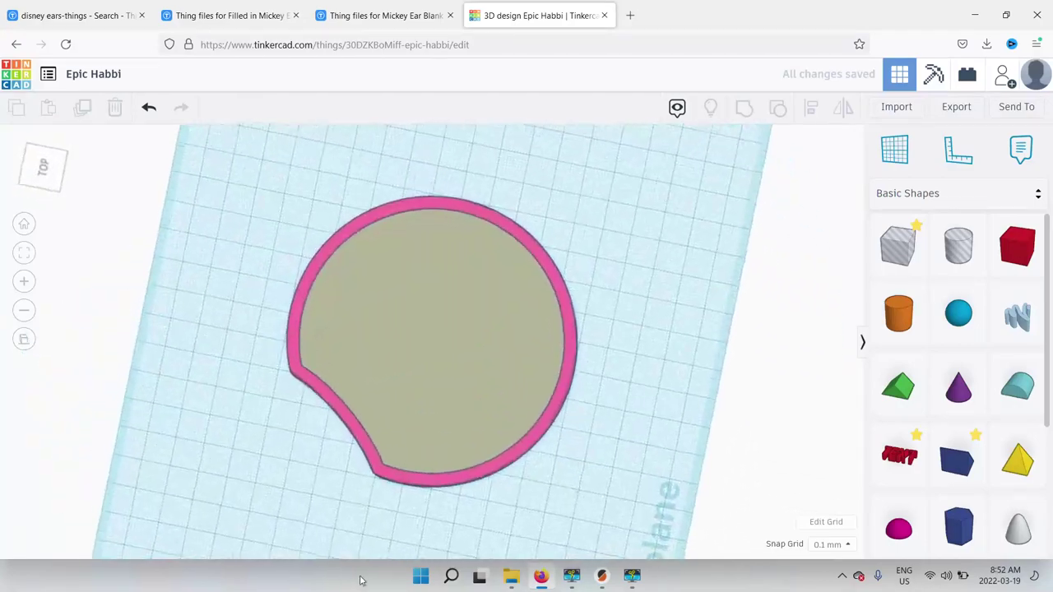
left_click(335, 390)
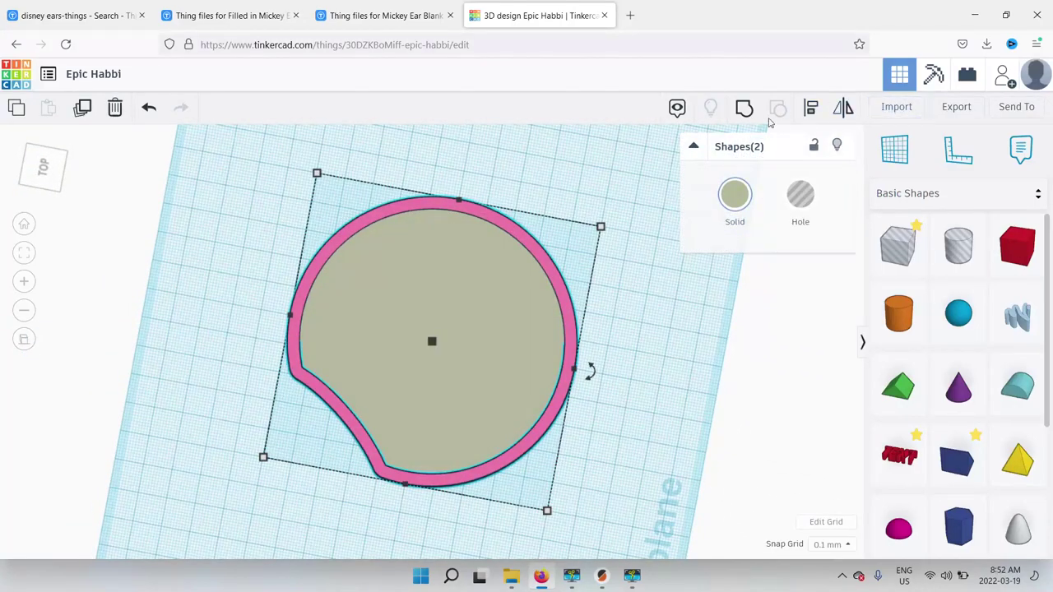
Group the disc and ring into one ear base and rotate it so the notch faces lower right.
left_click(745, 108)
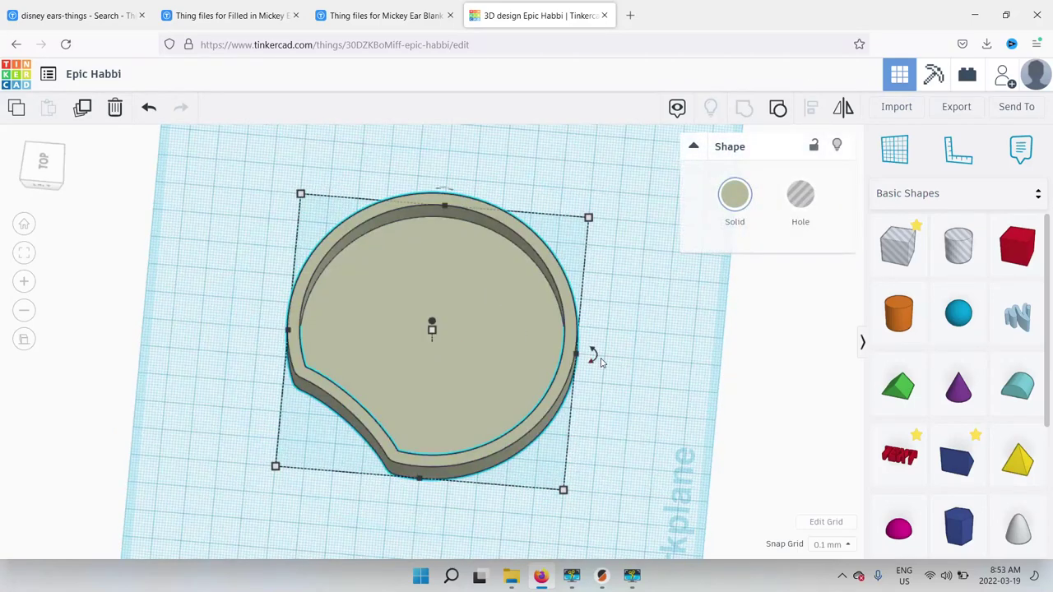
left_click_drag(593, 353, 91, 152)
left_click(536, 494)
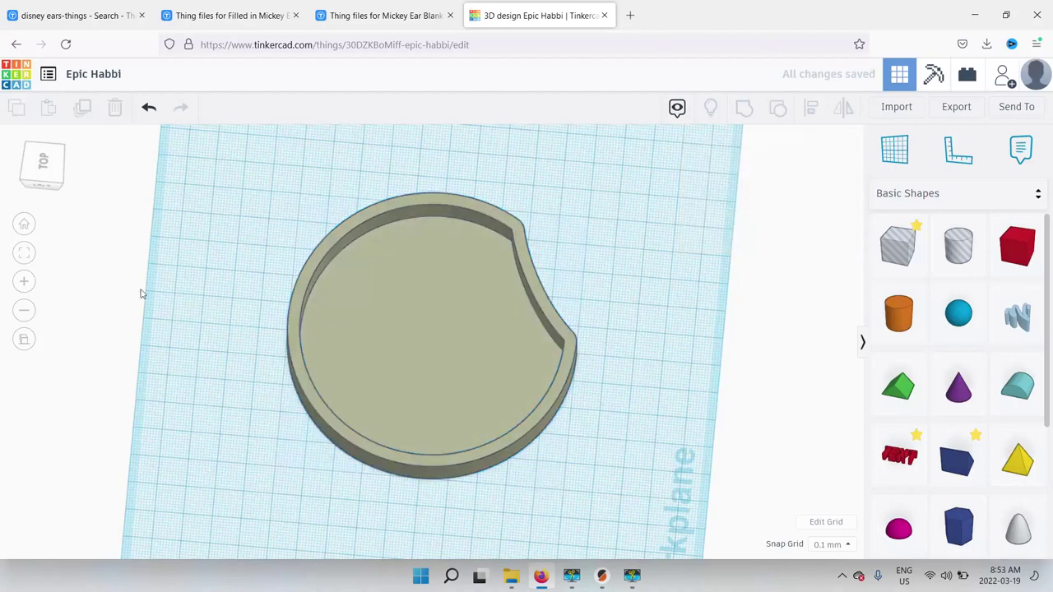
right_click_drag(624, 231, 501, 390)
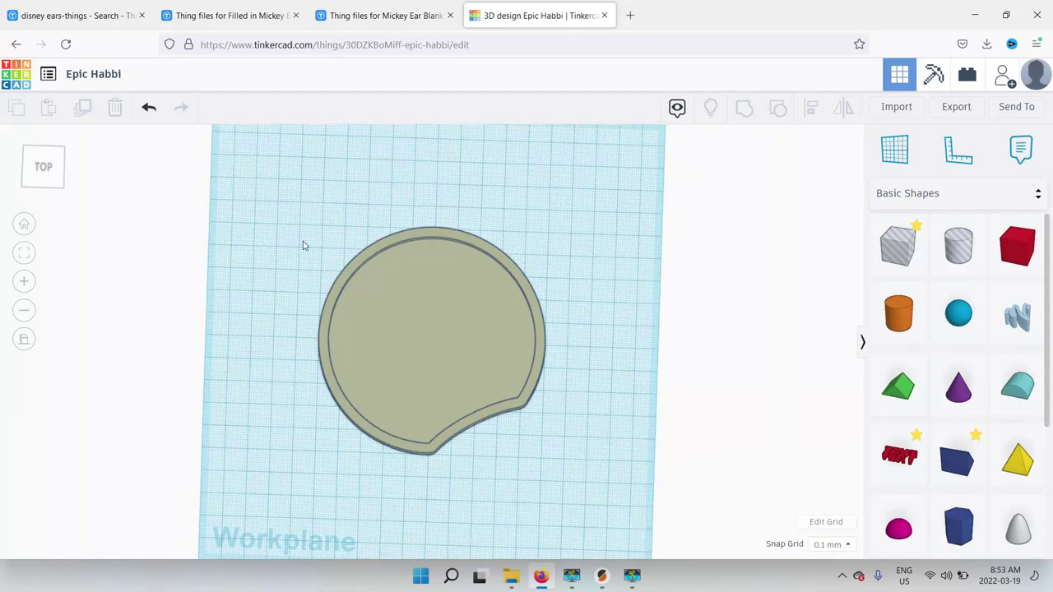
Import ears-chewie_belt_50mm.stl into the design.
left_click(901, 112)
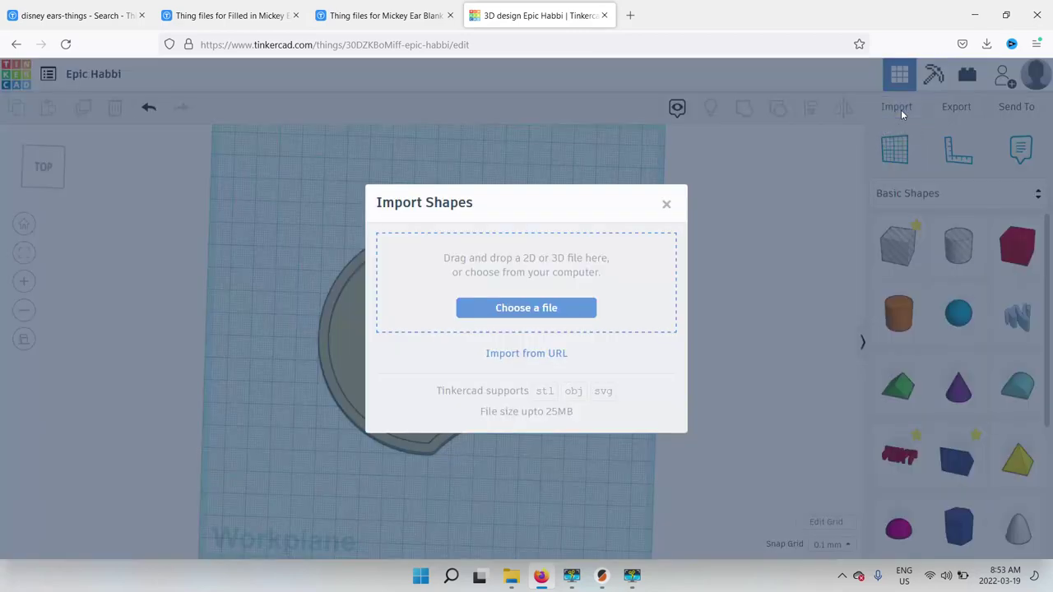
left_click(511, 309)
scroll(212, 212, "down", 5)
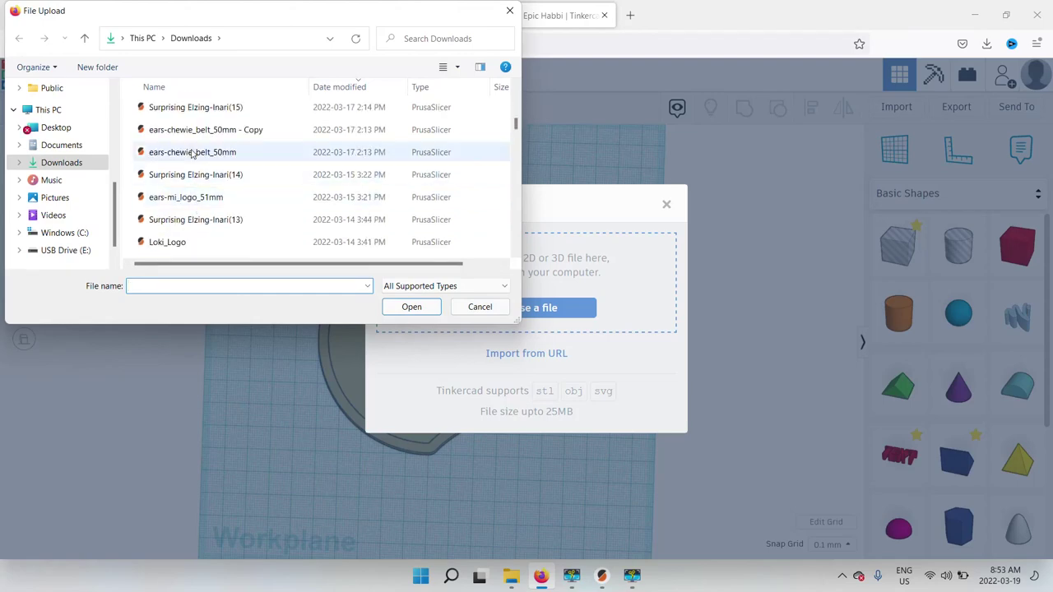
double_click(193, 151)
left_click(641, 471)
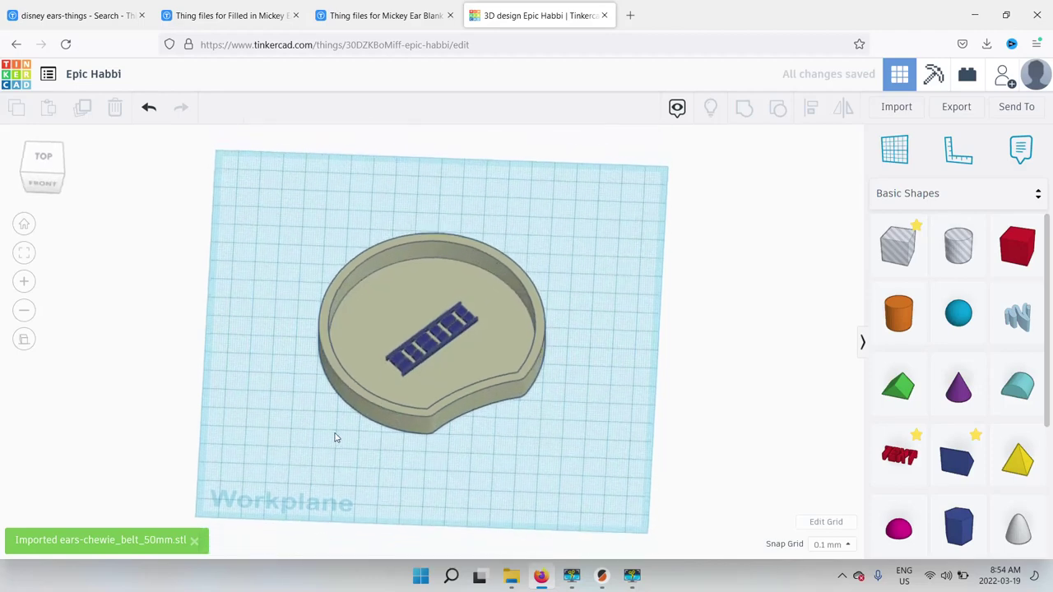
Scale the belt to about 75 mm and move it diagonally across the ear.
right_click_drag(289, 497, 317, 540)
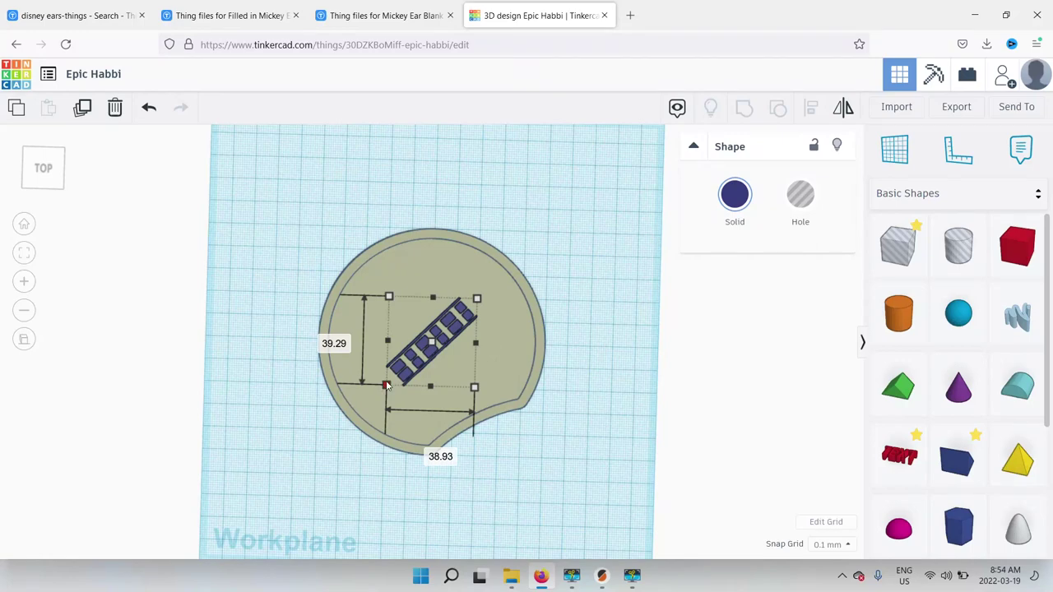
left_click_drag(387, 386, 316, 428, "shift")
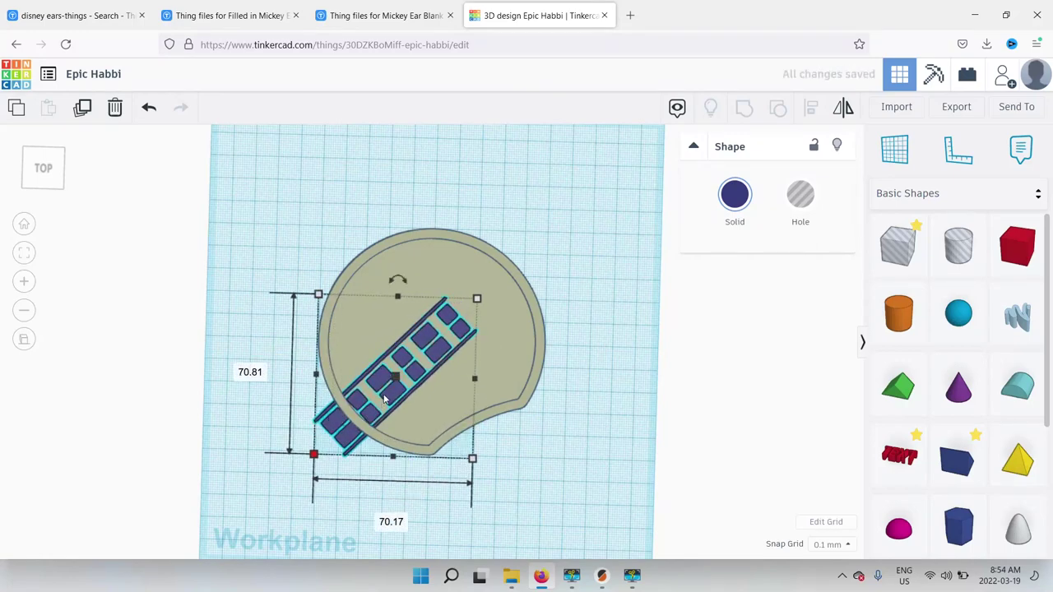
left_click_drag(384, 399, 422, 355)
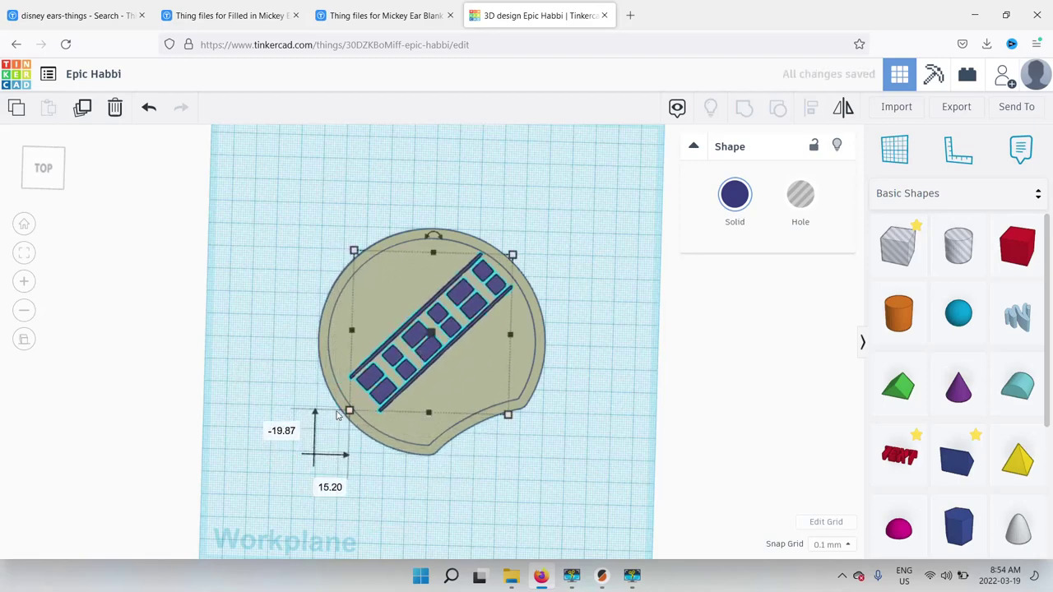
left_click_drag(348, 411, 338, 422)
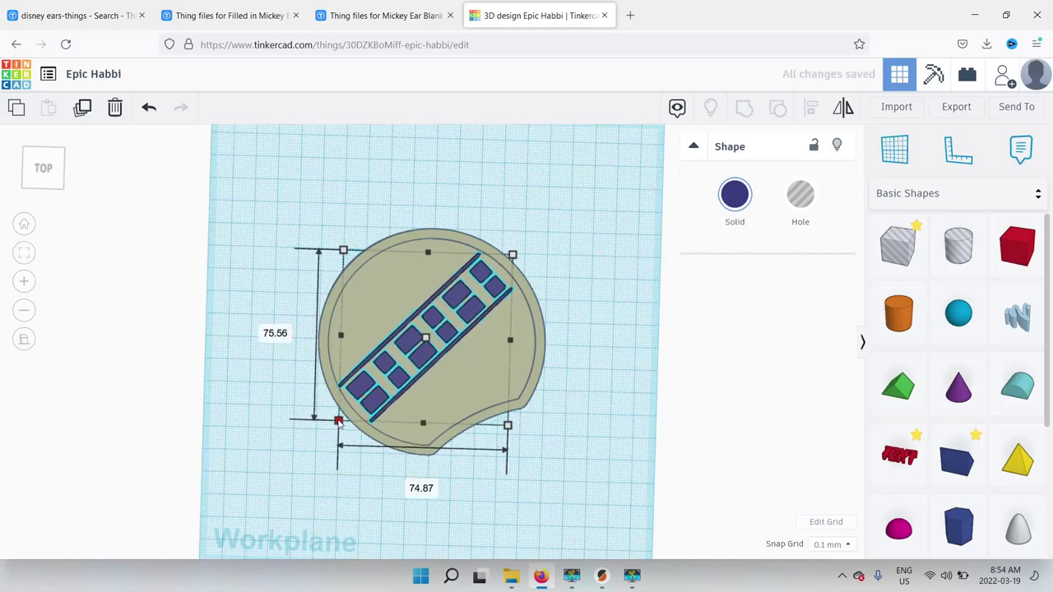
left_click(226, 389)
right_click_drag(218, 425, 222, 352)
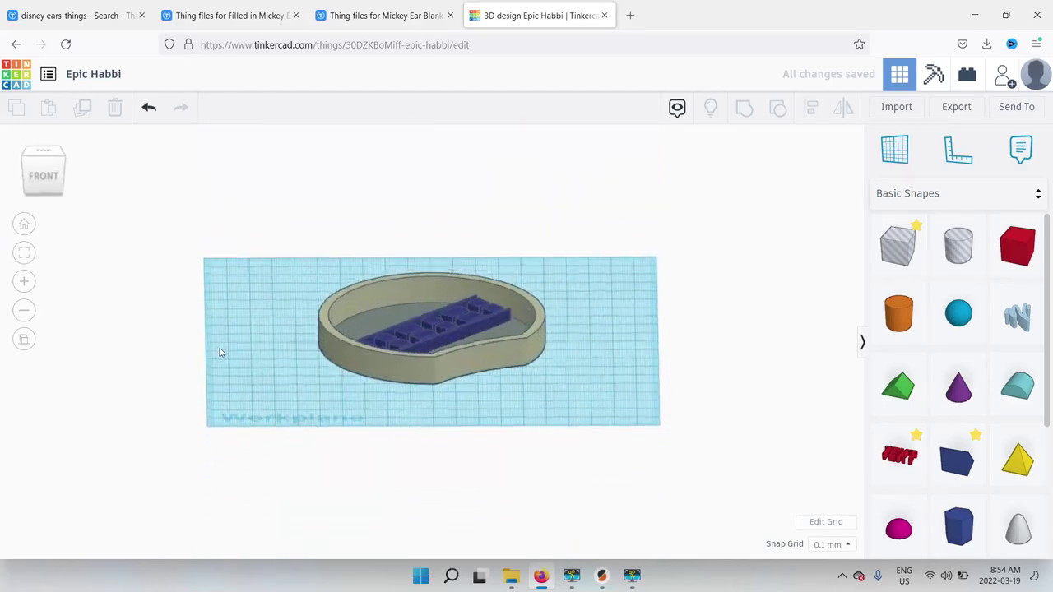
Drop the belt insert onto the ear base floor, entering 0.4 mm as its height value.
left_click(418, 347)
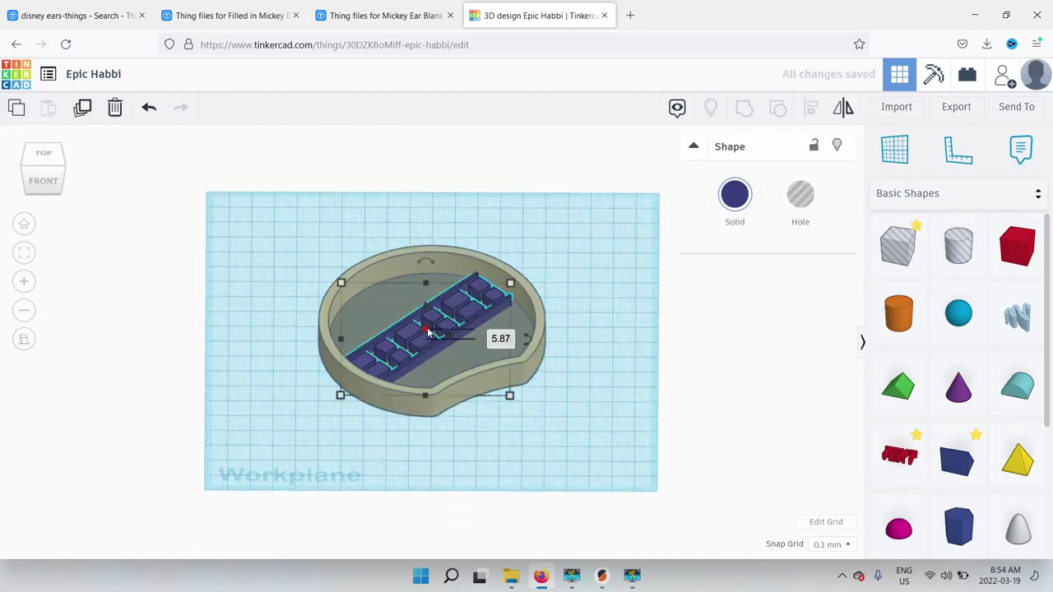
left_click_drag(428, 315, 471, 324)
left_click(471, 322)
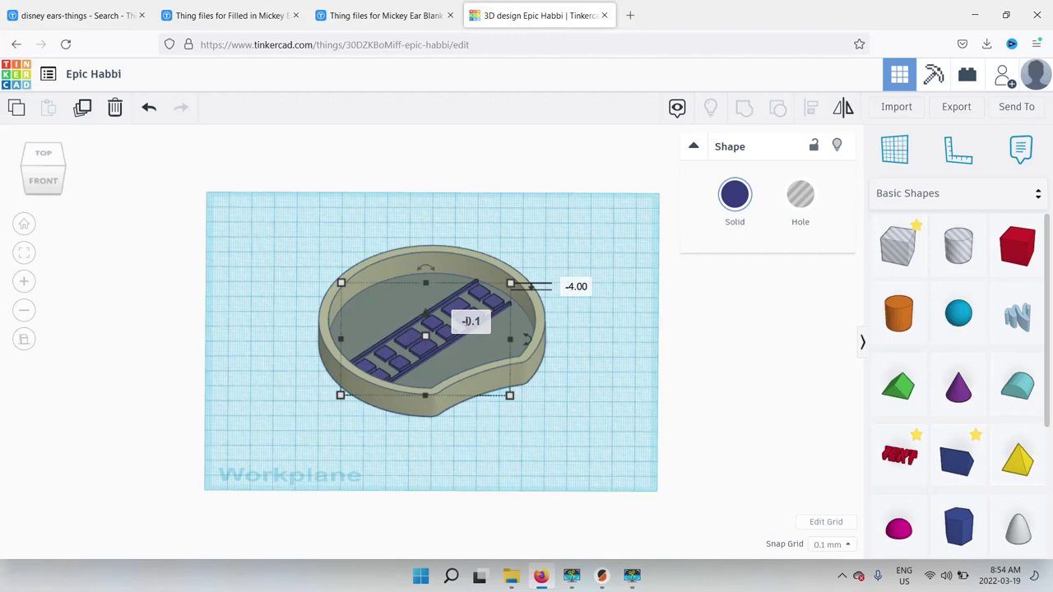
left_click(426, 331)
left_click(490, 334)
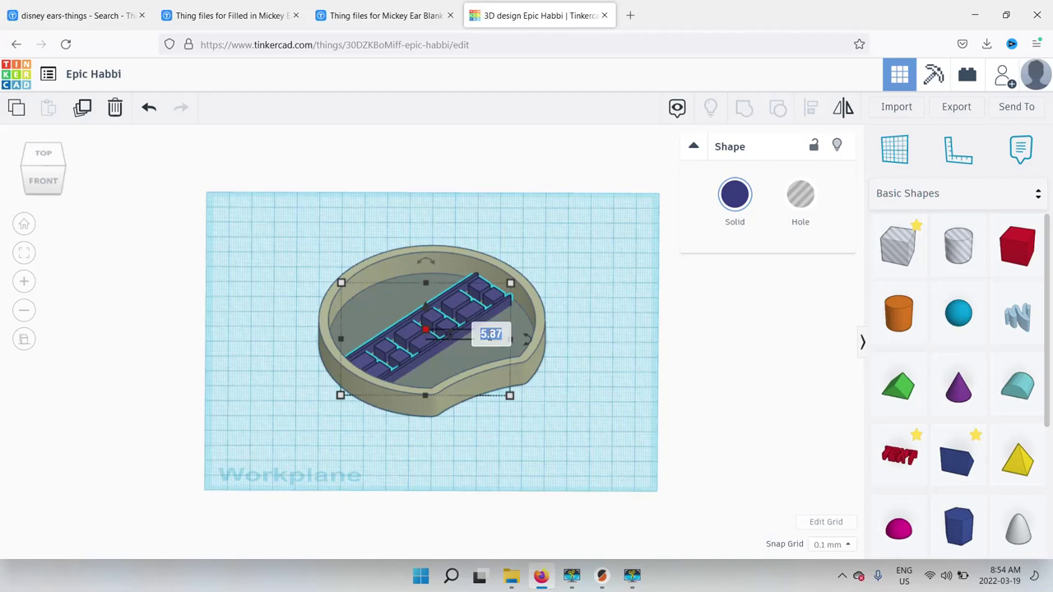
type("0.4")
key("Return")
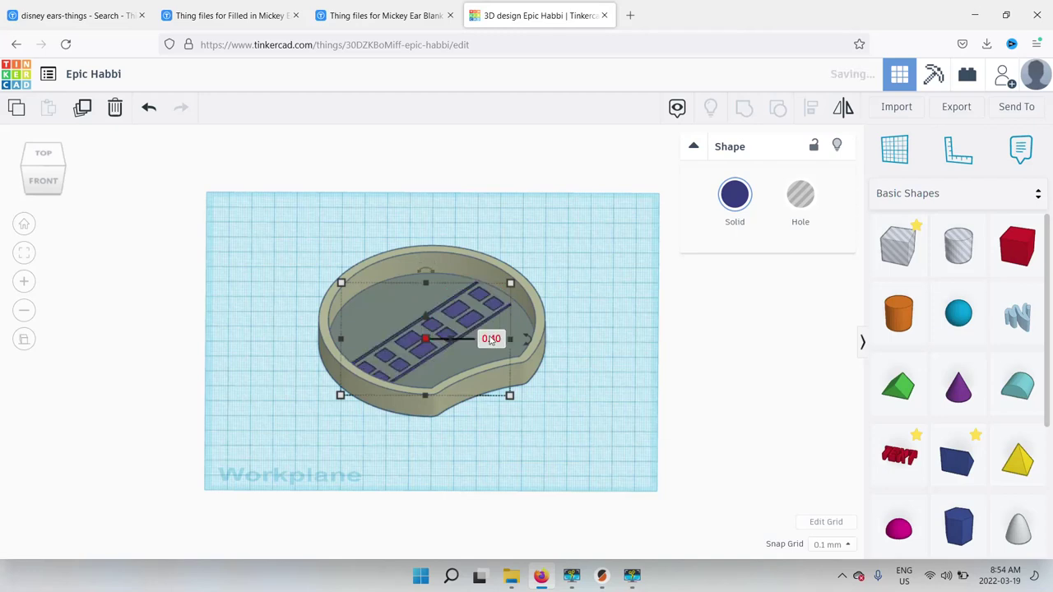
left_click(321, 462)
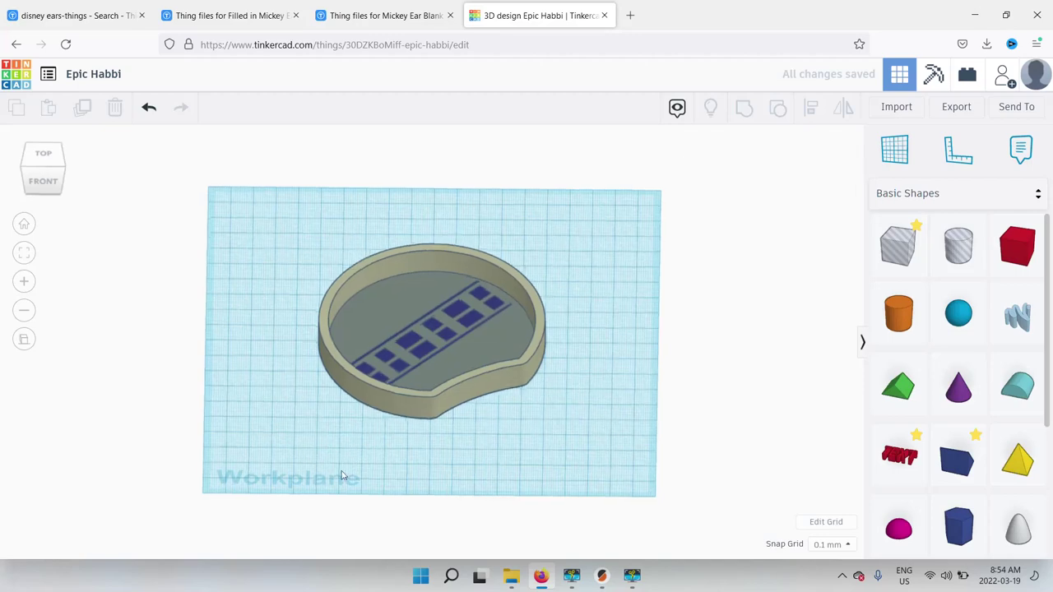
right_click_drag(322, 462, 464, 425)
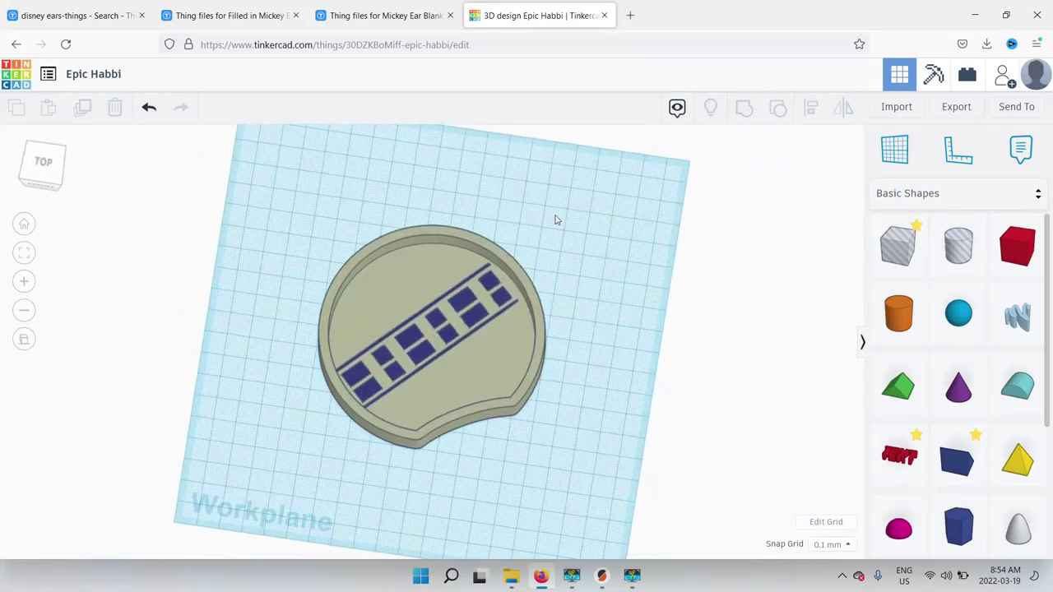
left_click_drag(557, 218, 275, 452)
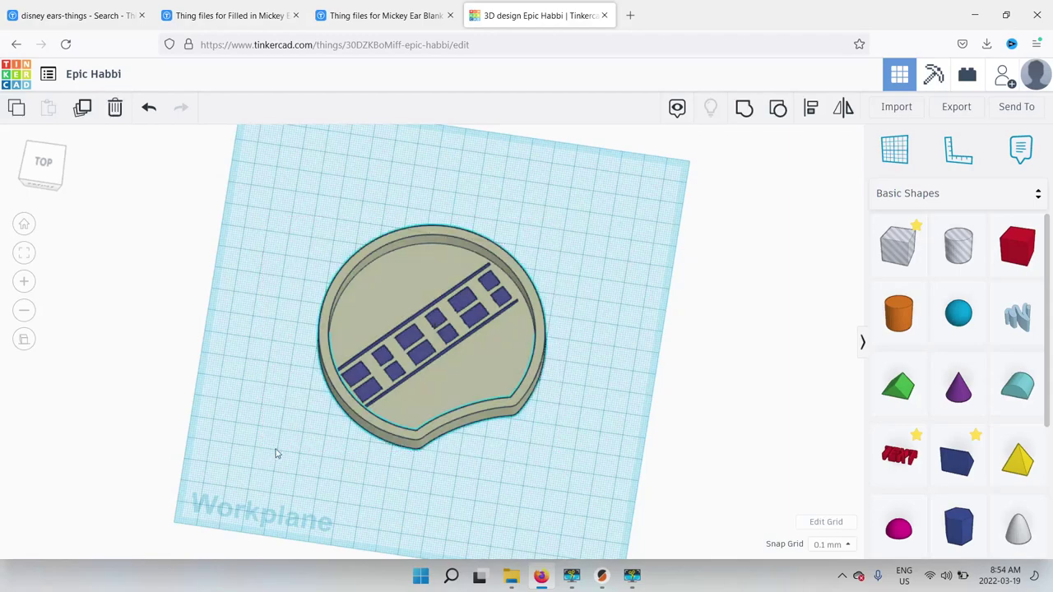
Export the selected ear base and belt together as Epic Habbi.stl.
left_click(958, 108)
left_click(603, 292)
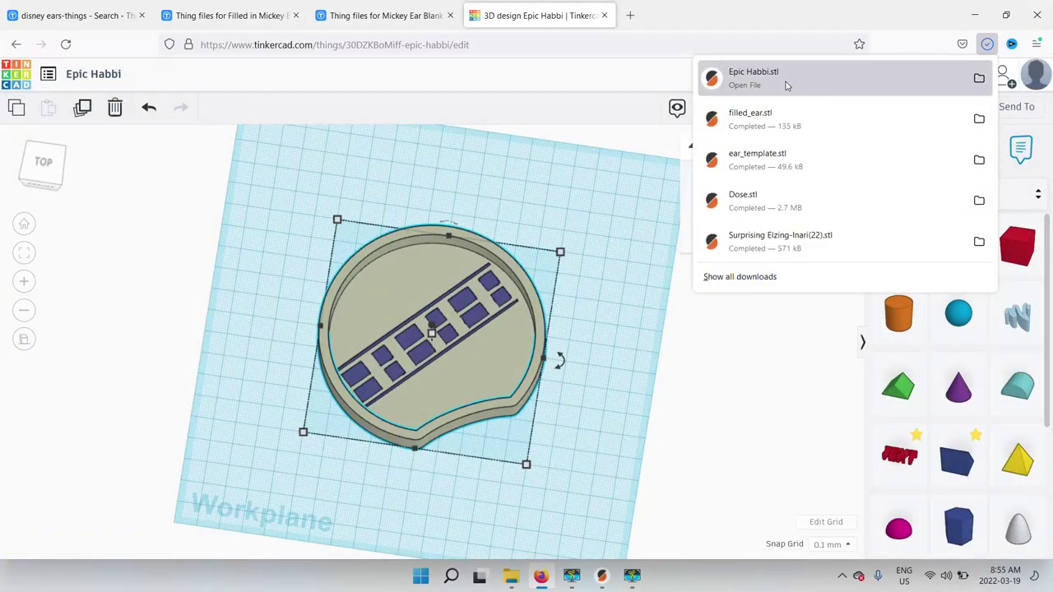
left_click(566, 139)
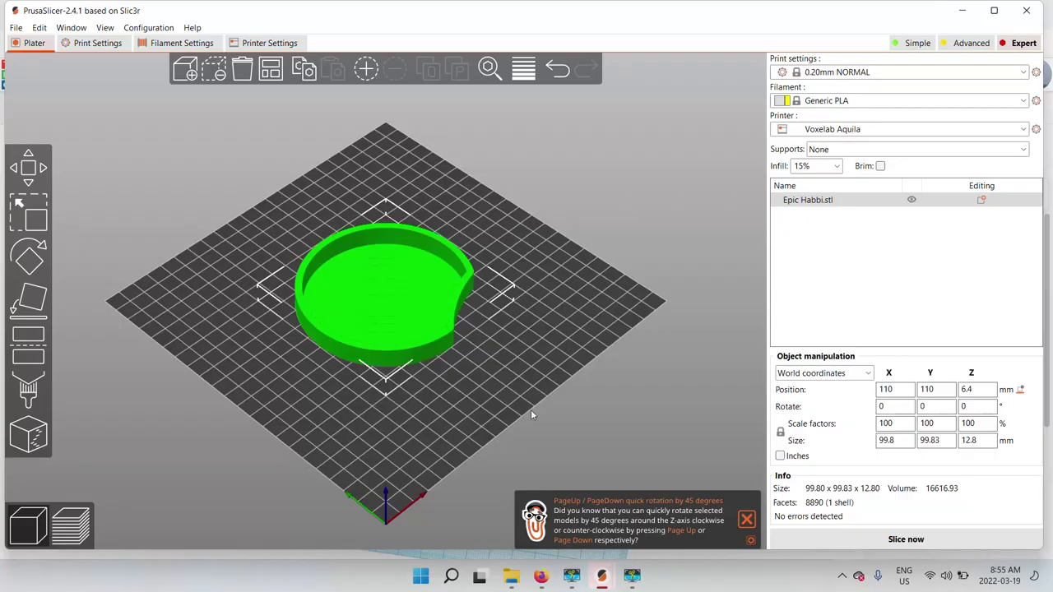
left_click_drag(531, 410, 495, 442)
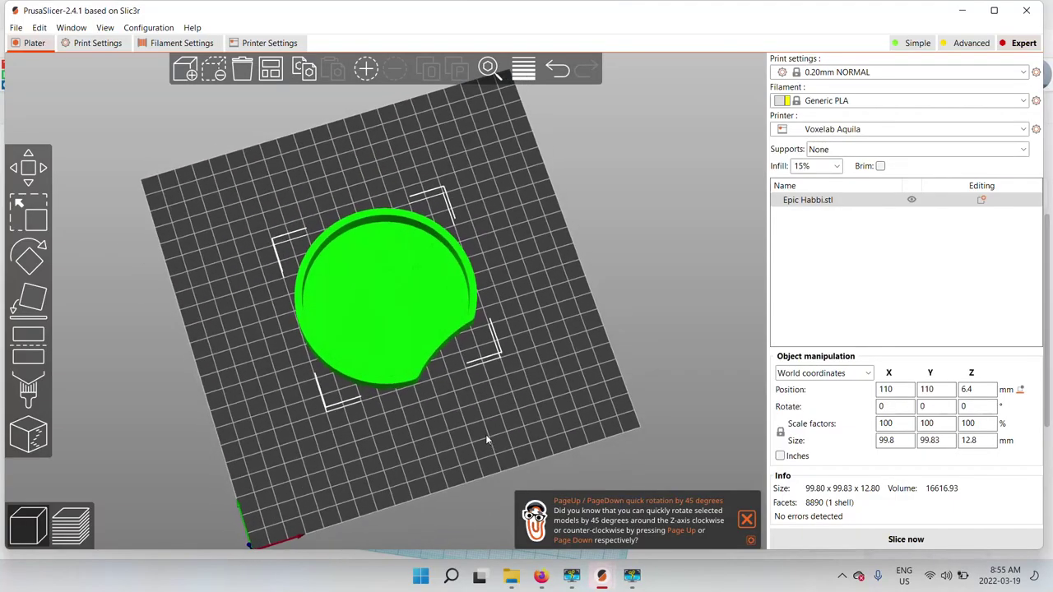
scroll(456, 431, "up", 3)
scroll(385, 351, "up", 1)
left_click_drag(218, 441, 215, 416)
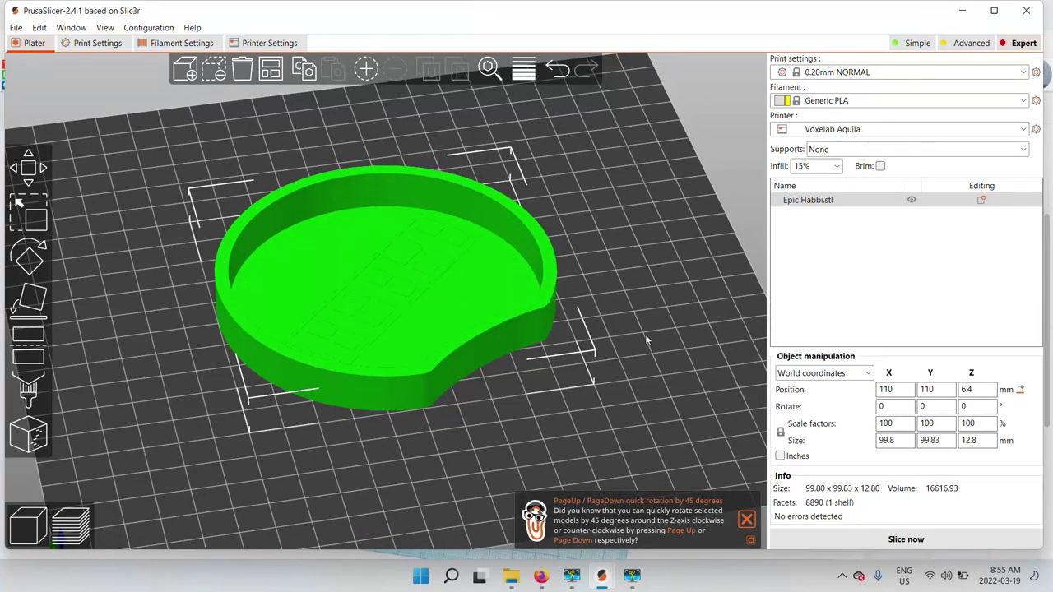
left_click_drag(645, 334, 636, 372)
scroll(634, 368, "down", 1)
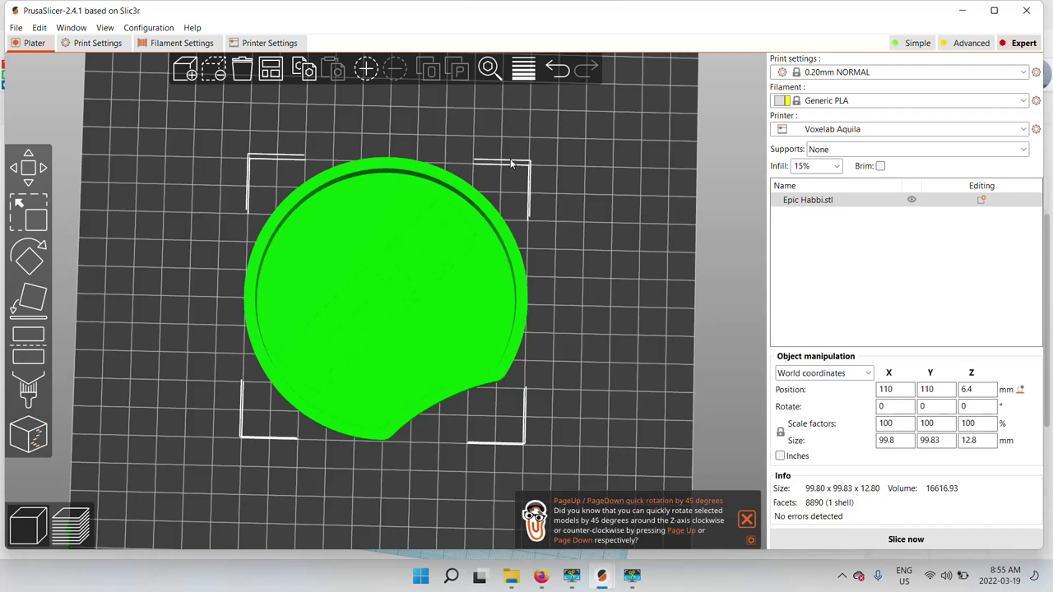
left_click(269, 44)
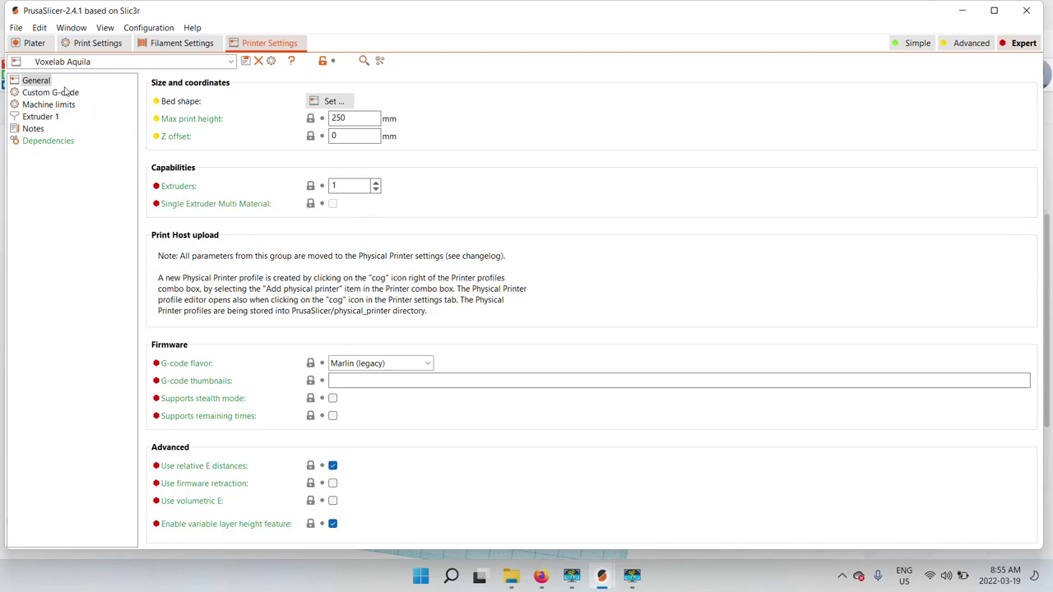
Give the Voxelab Aquila profile 2 extruders with Single Extruder Multi Material enabled.
left_click(375, 183)
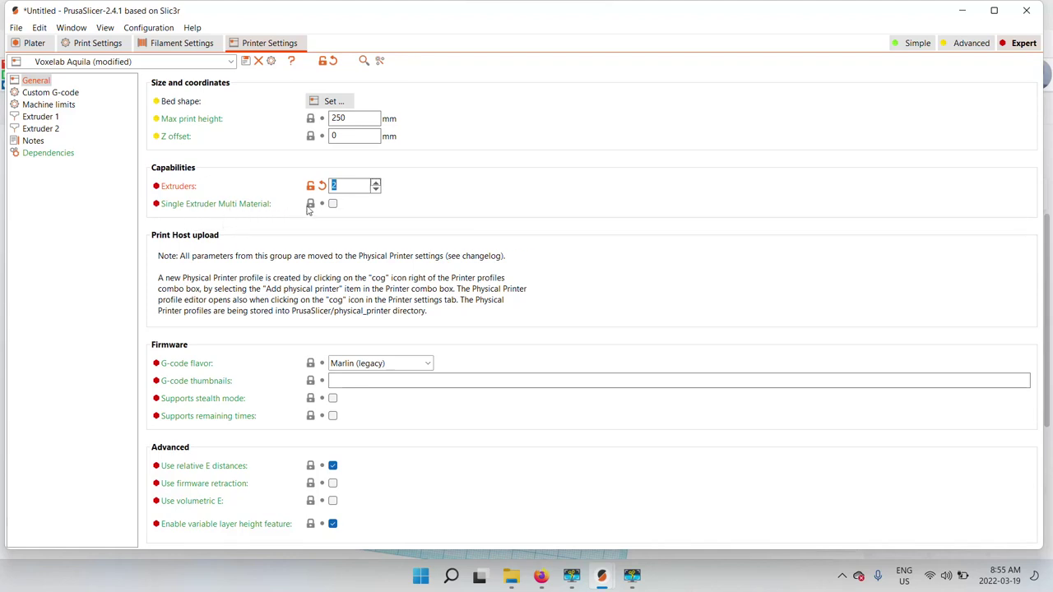
left_click(334, 204)
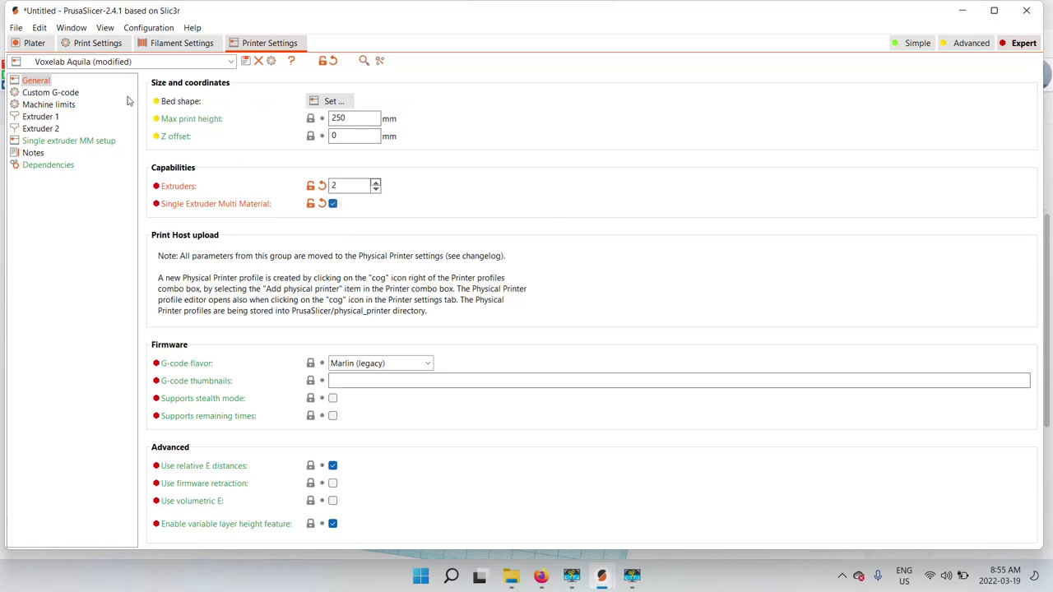
left_click(69, 97)
scroll(200, 235, "down", 3)
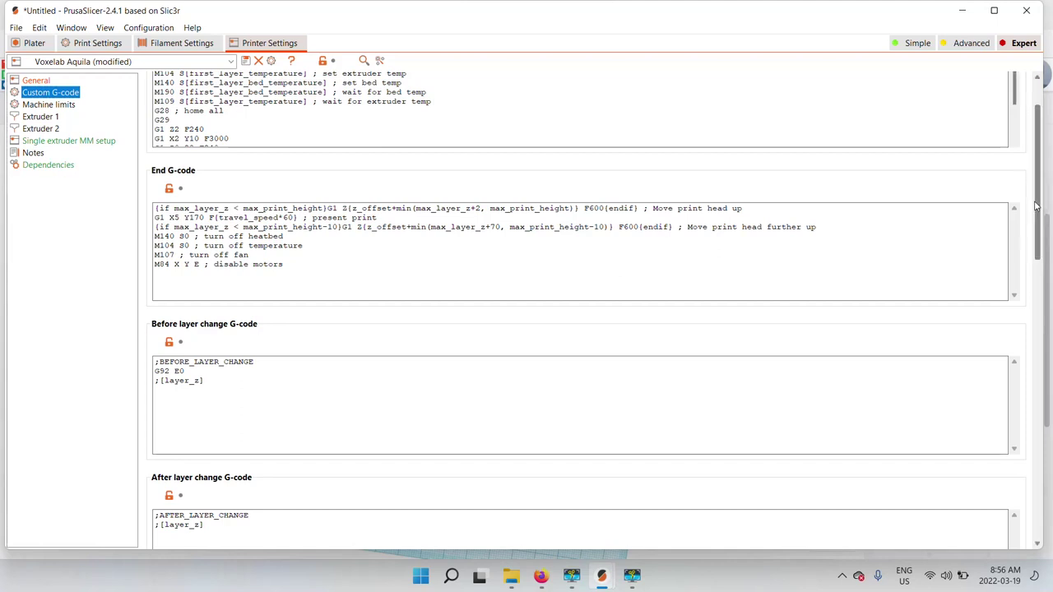
Enter M600 as the Tool change G-code and return to the Plater.
scroll(1034, 256, "down", 1)
left_click_drag(1034, 256, 1043, 366)
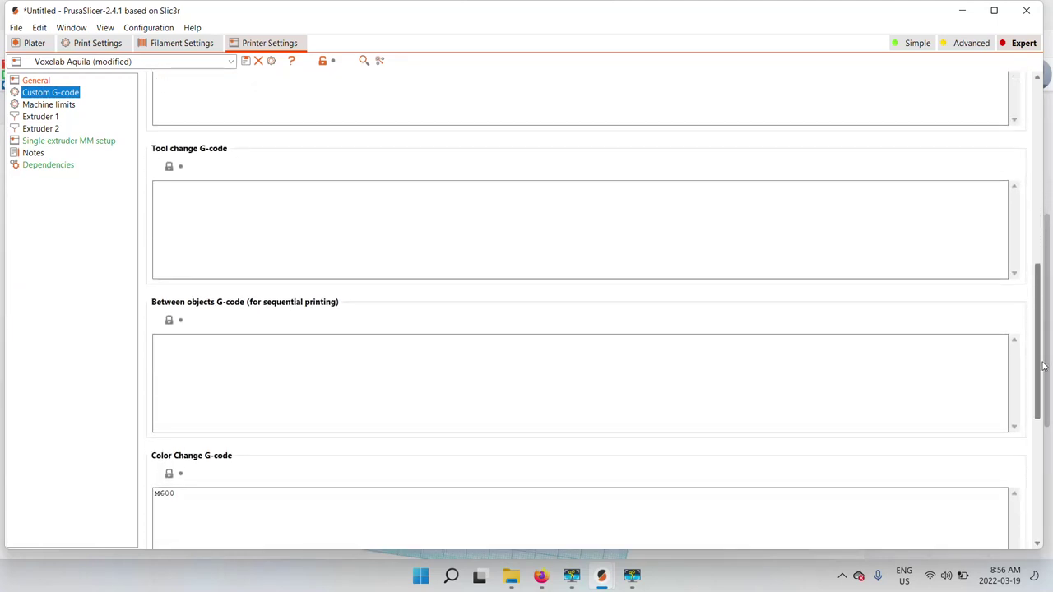
left_click(182, 193)
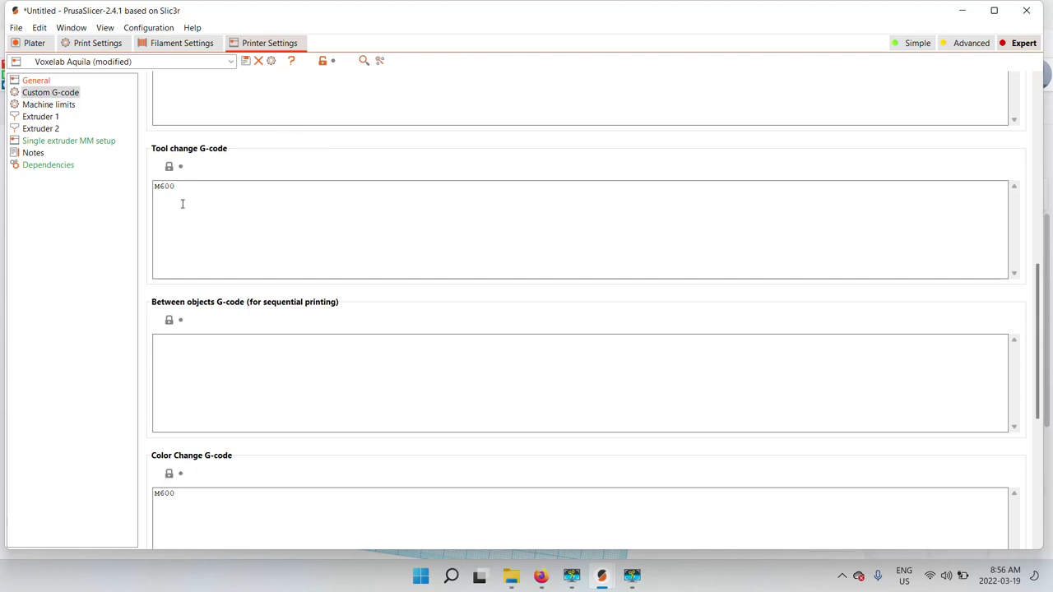
left_click(34, 42)
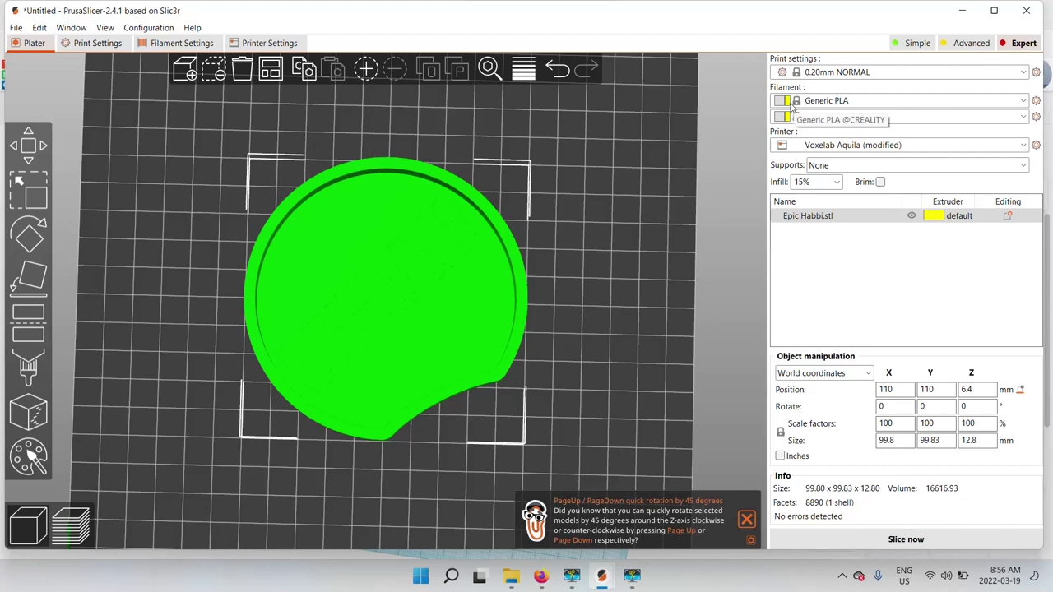
Colour the first Generic PLA filament brown and the second silver-grey.
left_click(783, 102)
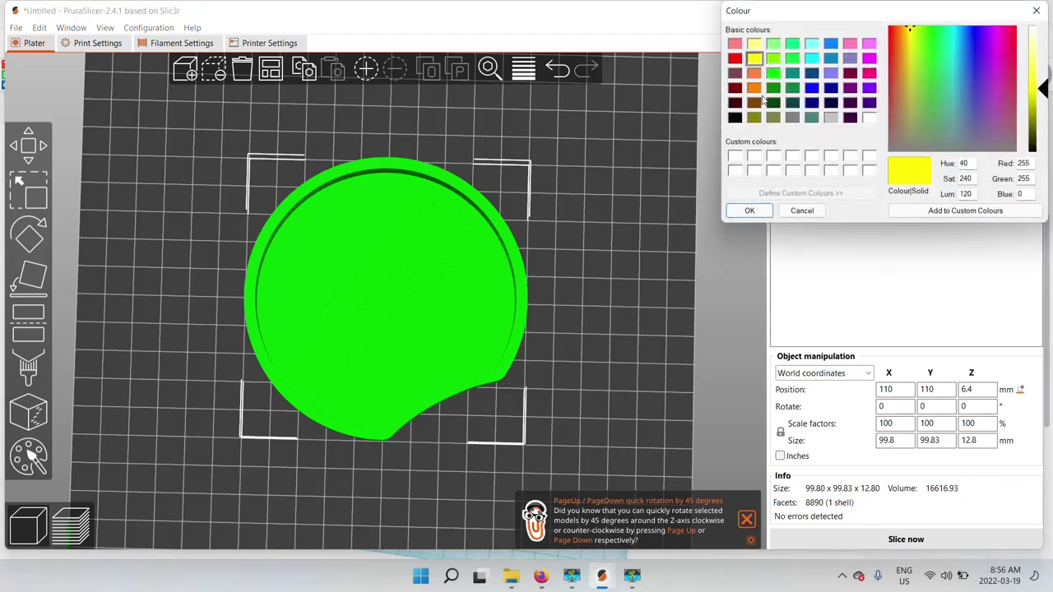
left_click(754, 102)
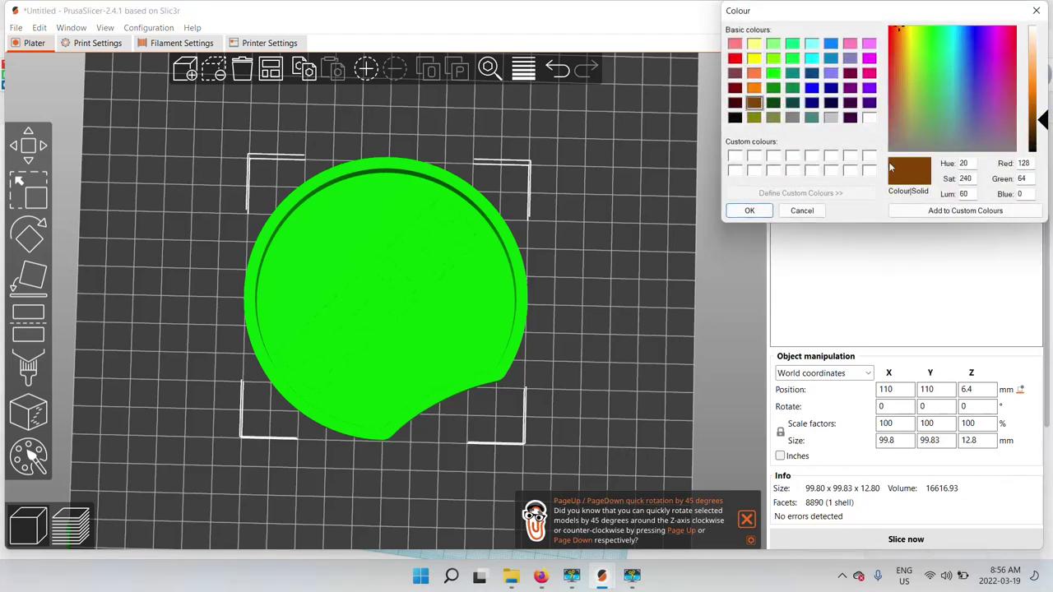
left_click(749, 210)
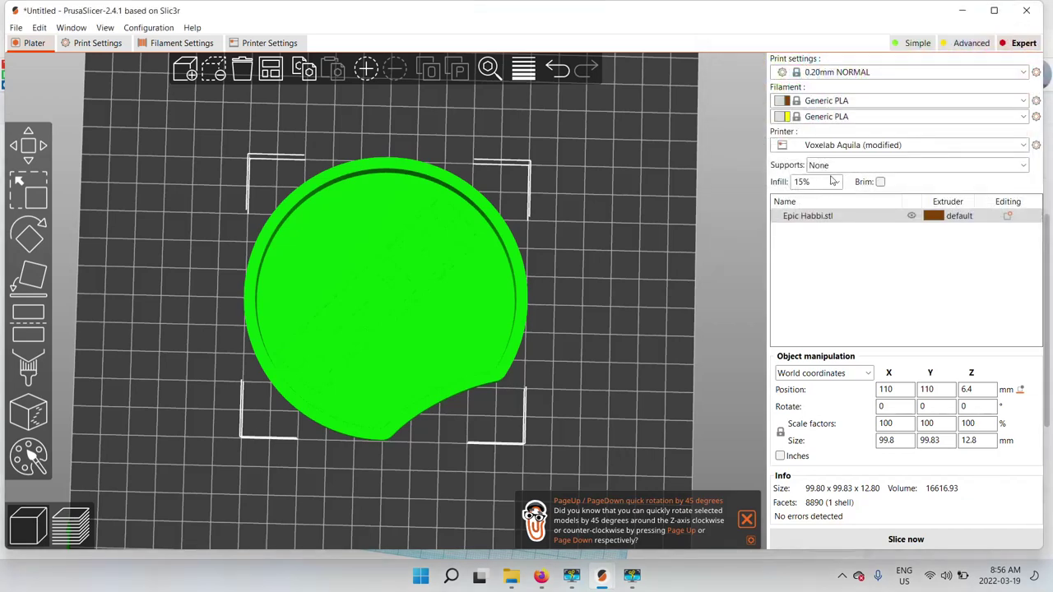
left_click(780, 118)
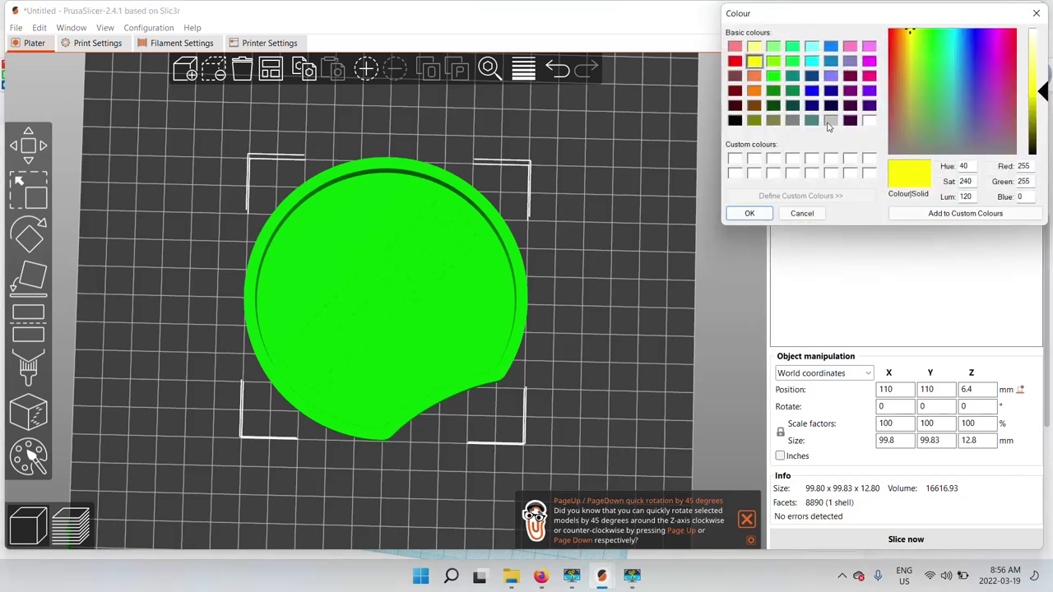
left_click(751, 212)
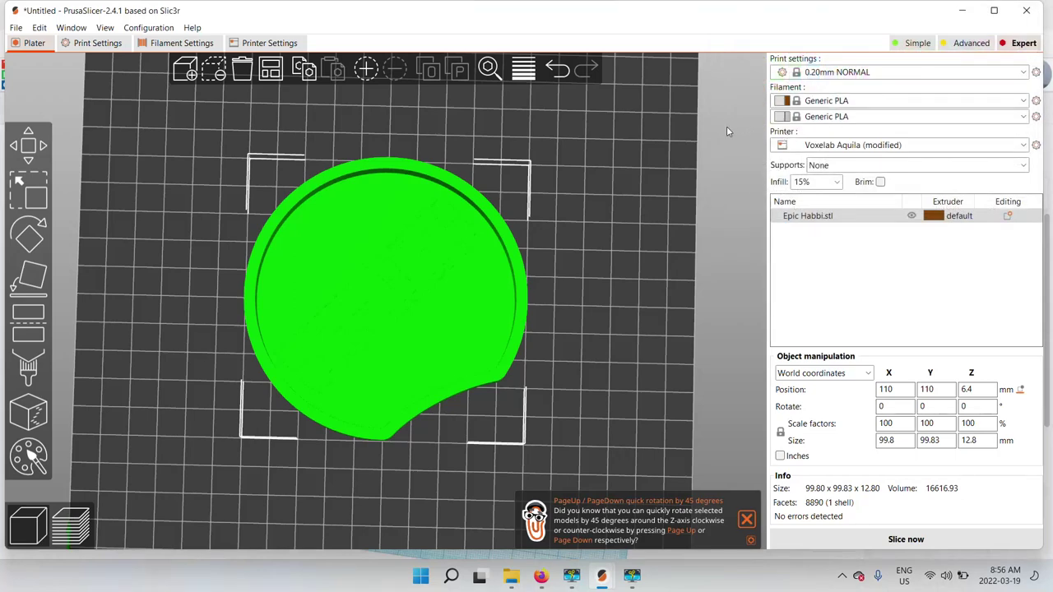
left_click_drag(253, 459, 269, 419)
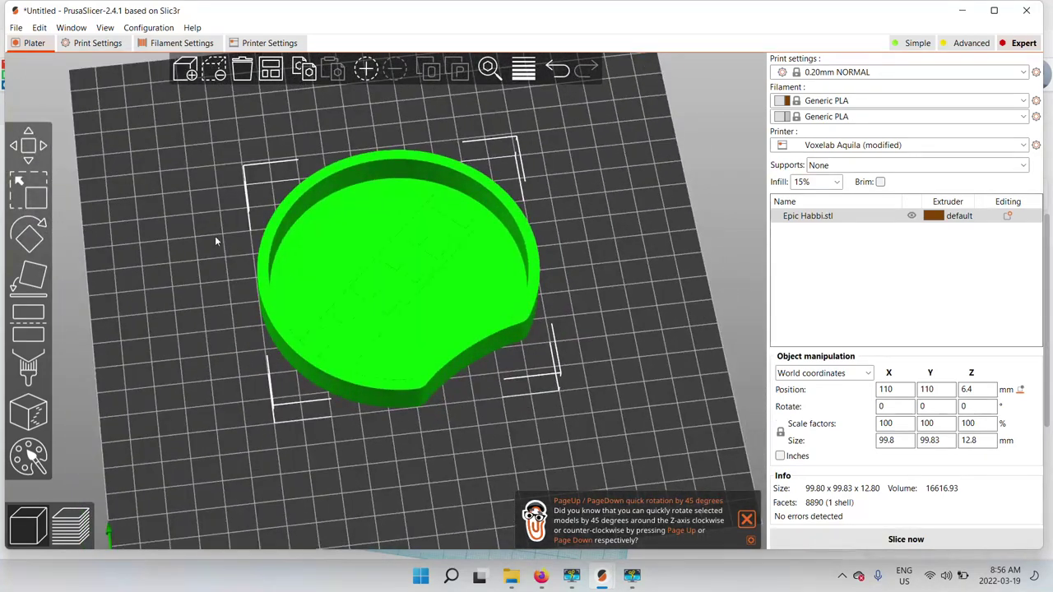
scroll(434, 271, "up", 4)
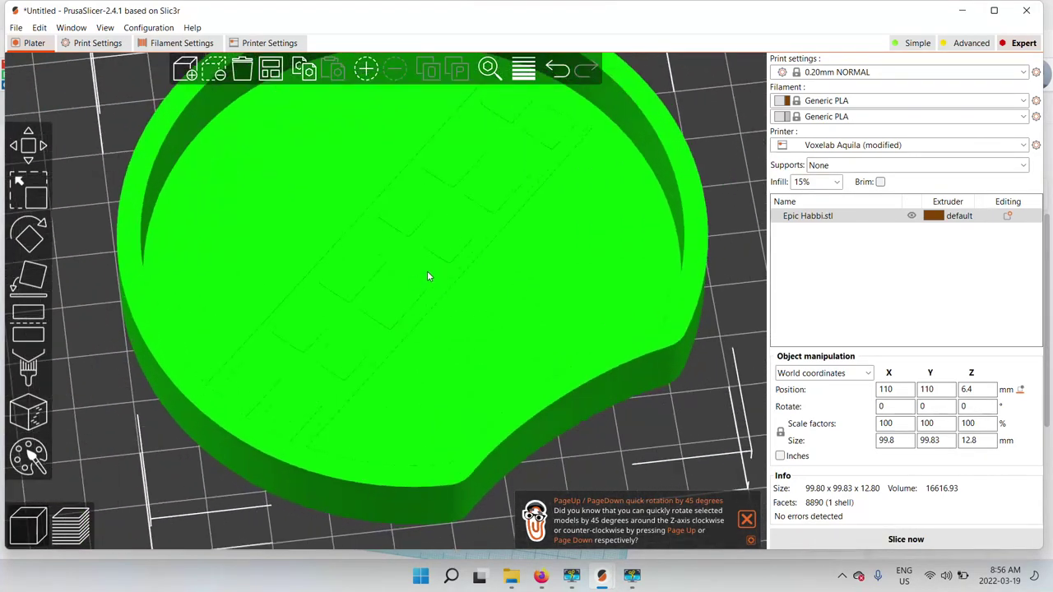
mouse_move(119, 396)
left_mouse_down()
mouse_move(107, 348)
mouse_move(119, 303)
mouse_move(107, 415)
mouse_move(110, 407)
mouse_move(64, 410)
left_mouse_up()
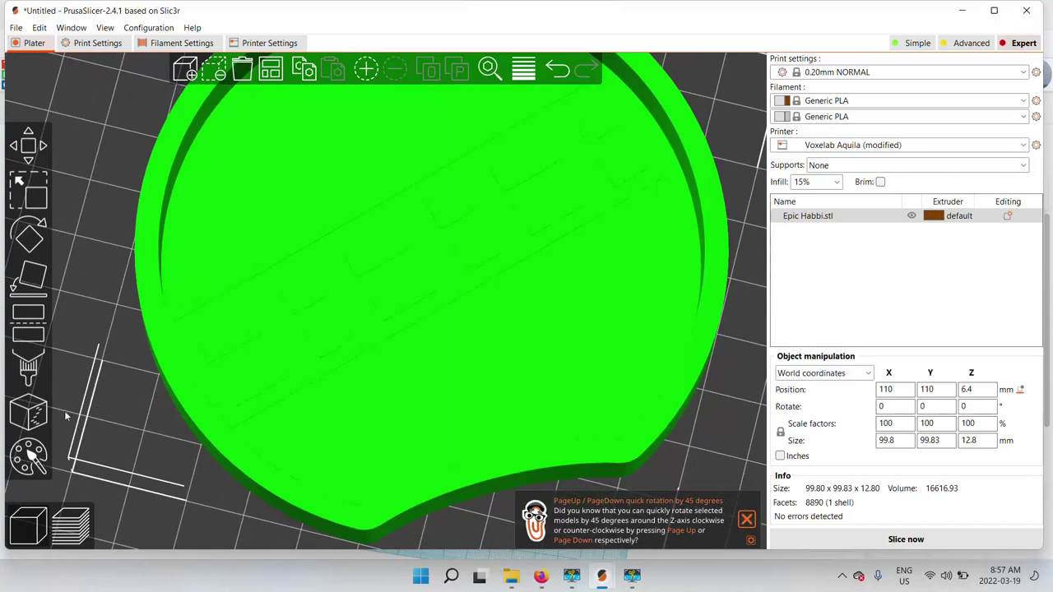
Enter Multimaterial painting, turn the view toward the ear, and select Smart fill.
left_click(28, 455)
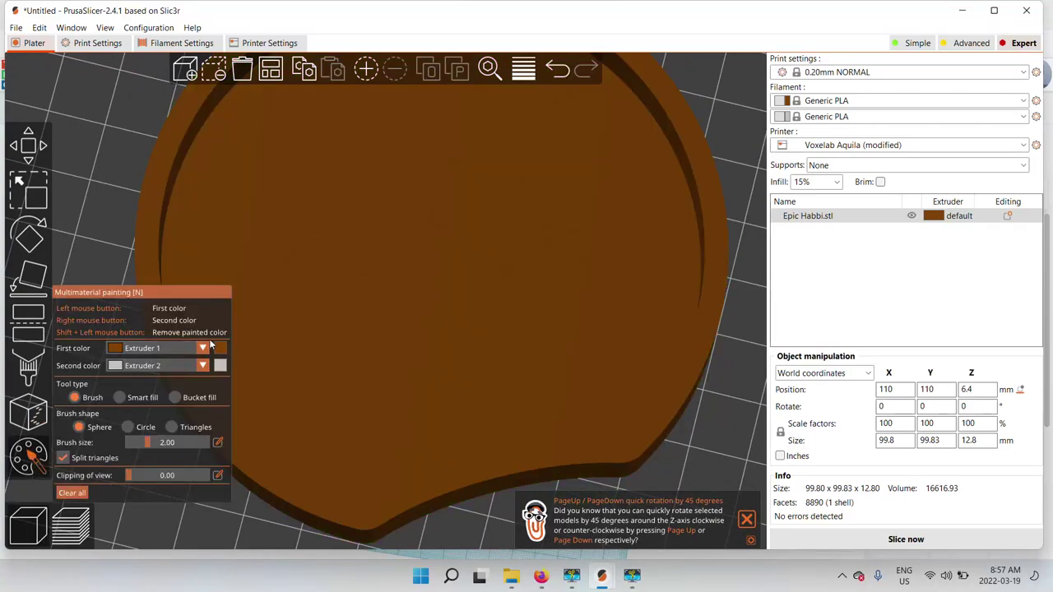
scroll(86, 202, "down", 3)
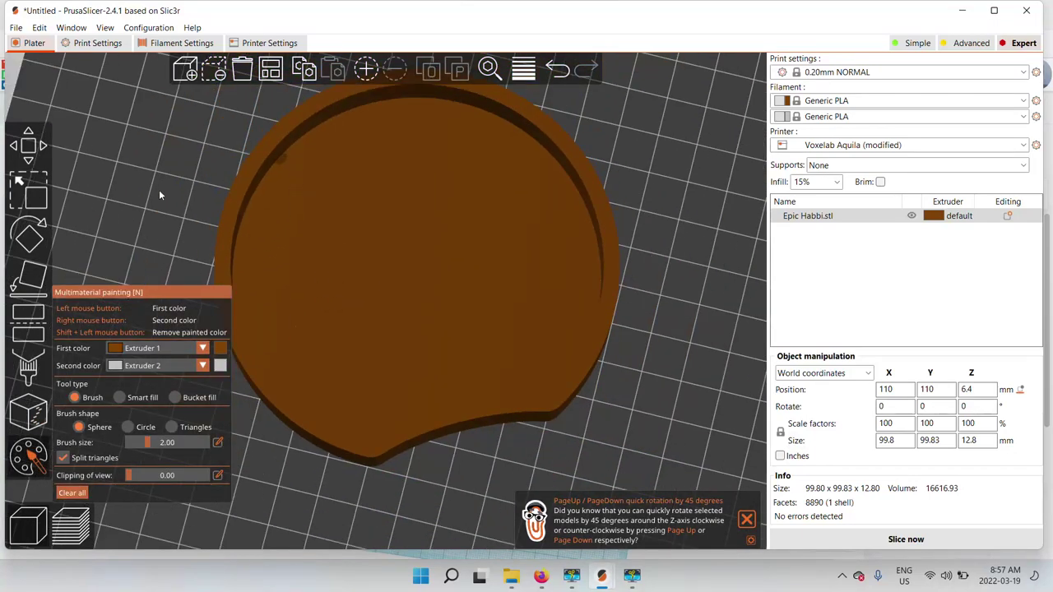
left_click_drag(113, 209, 138, 259)
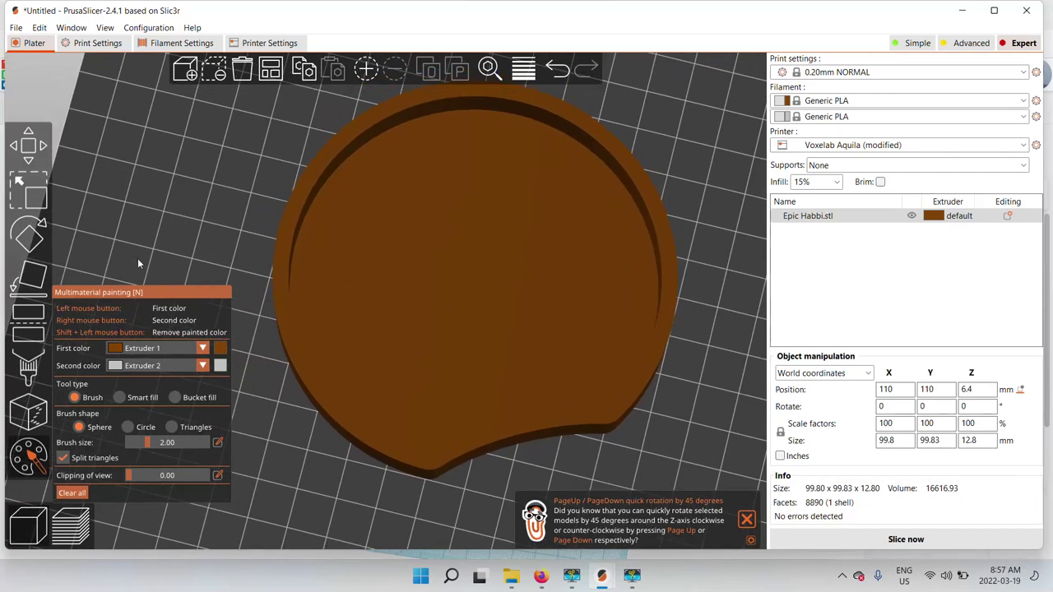
left_click(120, 398)
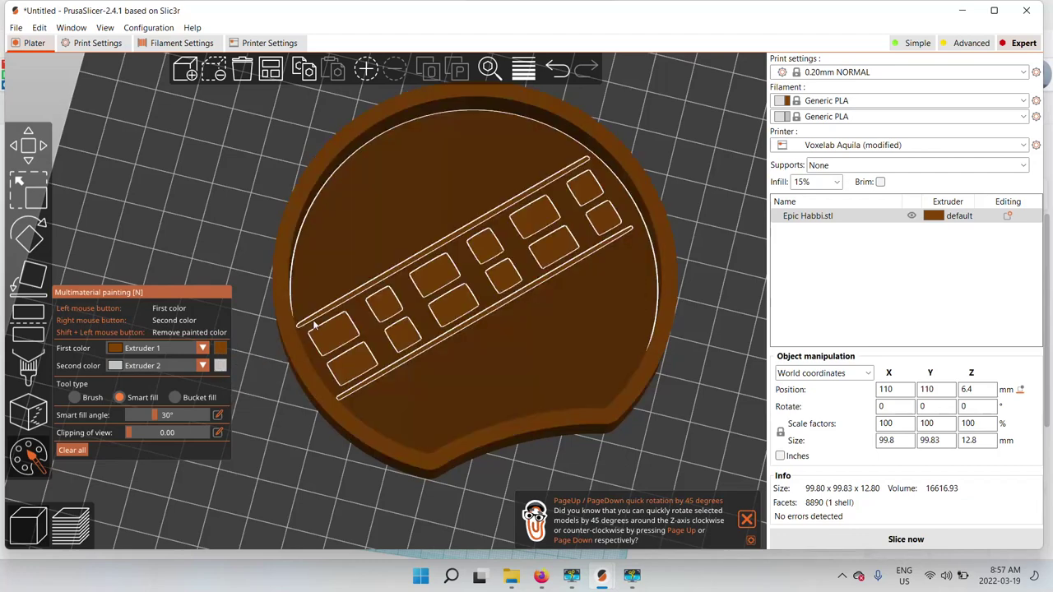
Paint all twelve bandolier pockets silver with Extruder 2.
right_click(325, 338)
right_click(345, 365)
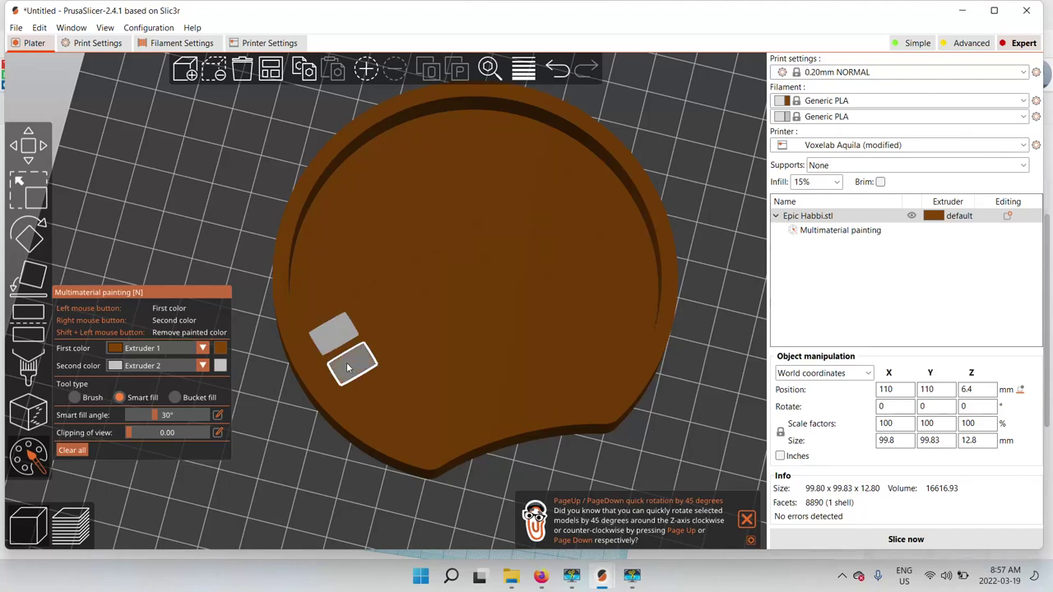
right_click(403, 335)
right_click(382, 306)
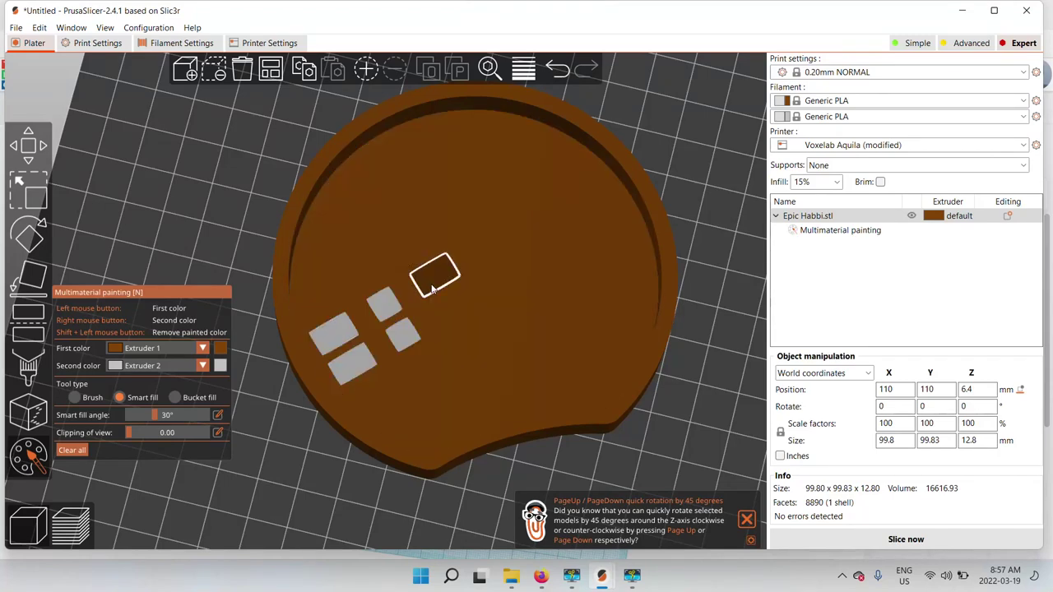
right_click(433, 276)
right_click(445, 306)
right_click(501, 275)
right_click(491, 245)
right_click(535, 216)
right_click(553, 245)
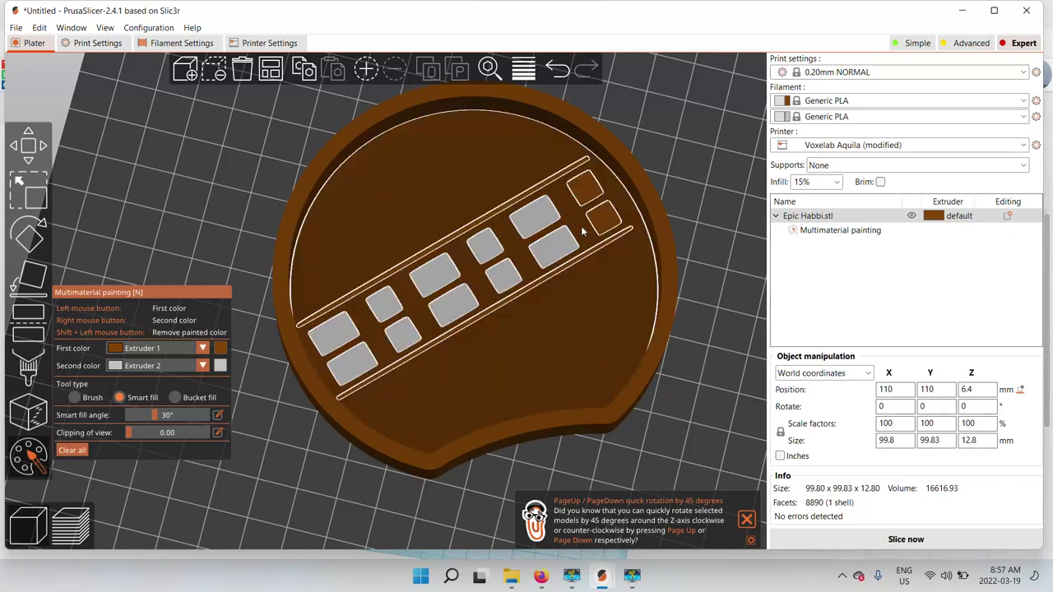
right_click(604, 219)
right_click(584, 188)
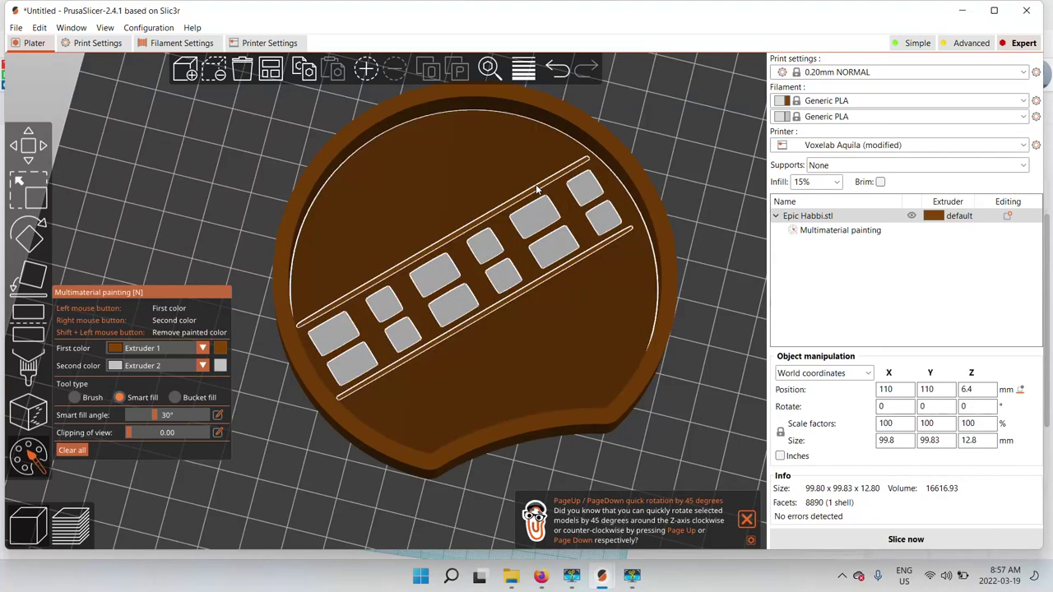
Paint the upper strap line and outer rim silver, restoring the ear's top surface to brown.
right_click(536, 190)
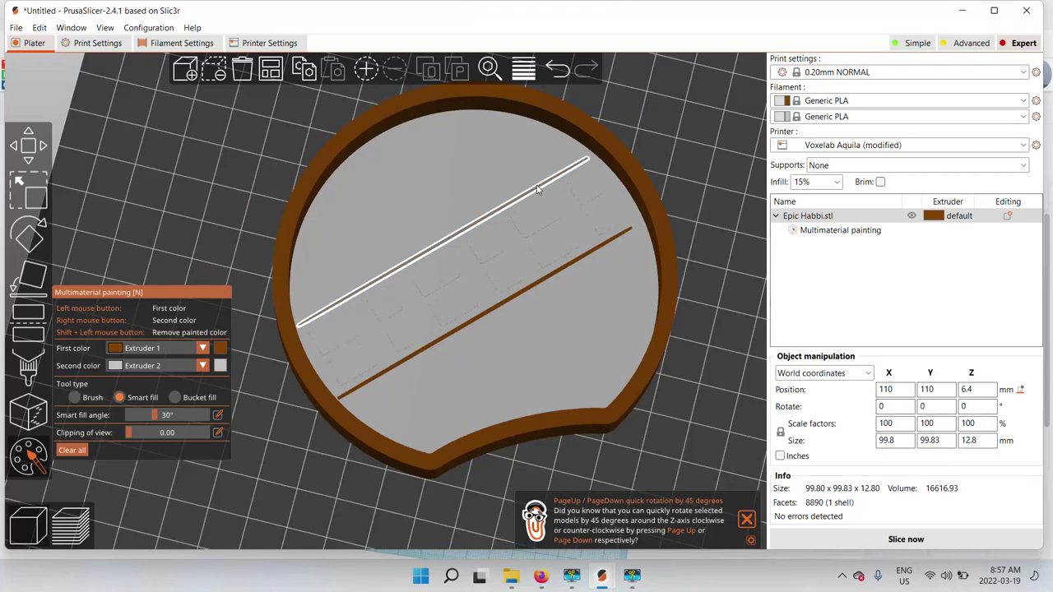
left_click(502, 180)
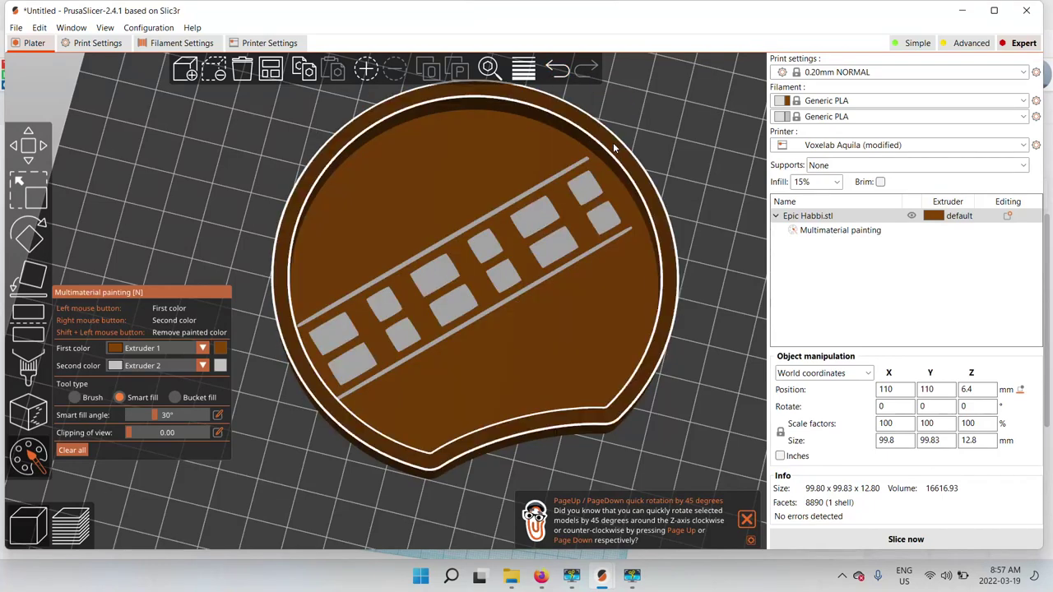
right_click(613, 144)
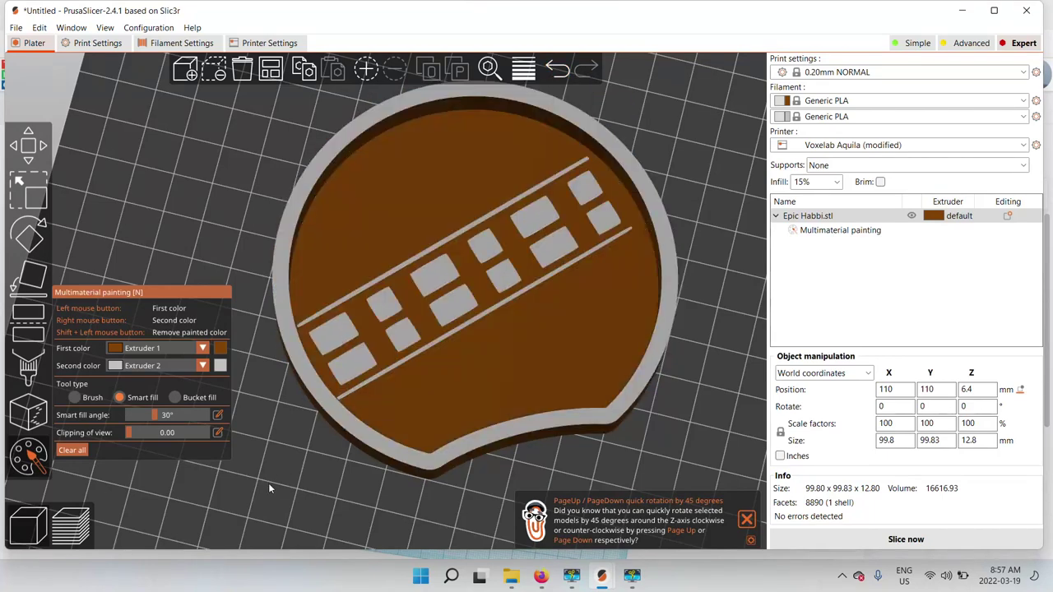
left_click_drag(268, 483, 266, 442)
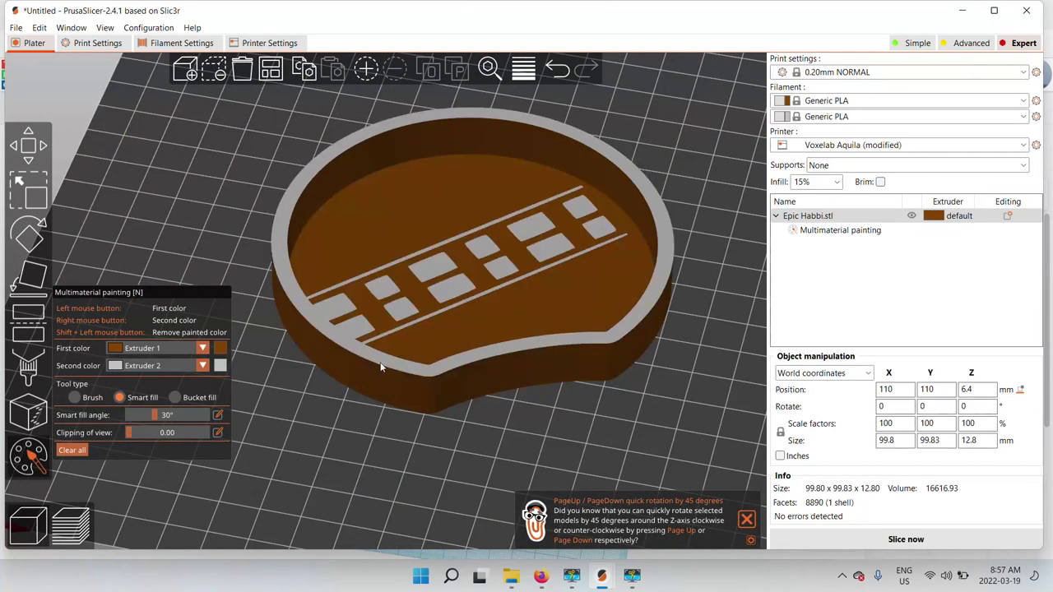
Paint the upper and middle bandolier pockets silver-grey with Extruder 2.
mouse_move(270, 443)
left_mouse_down()
mouse_move(321, 406)
mouse_move(319, 364)
mouse_move(349, 310)
mouse_move(371, 302)
left_mouse_up()
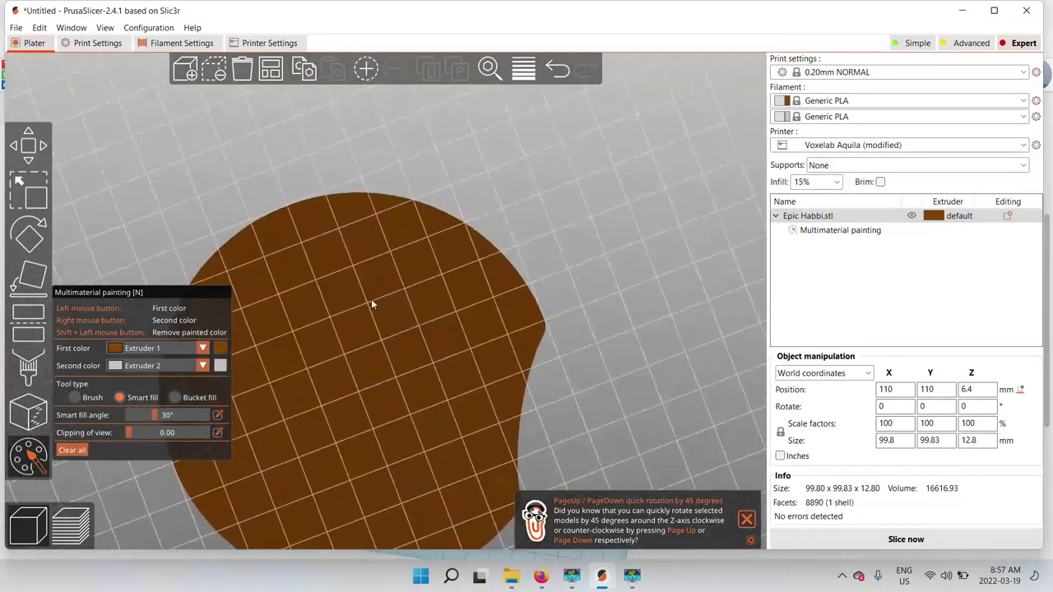
right_click(388, 247)
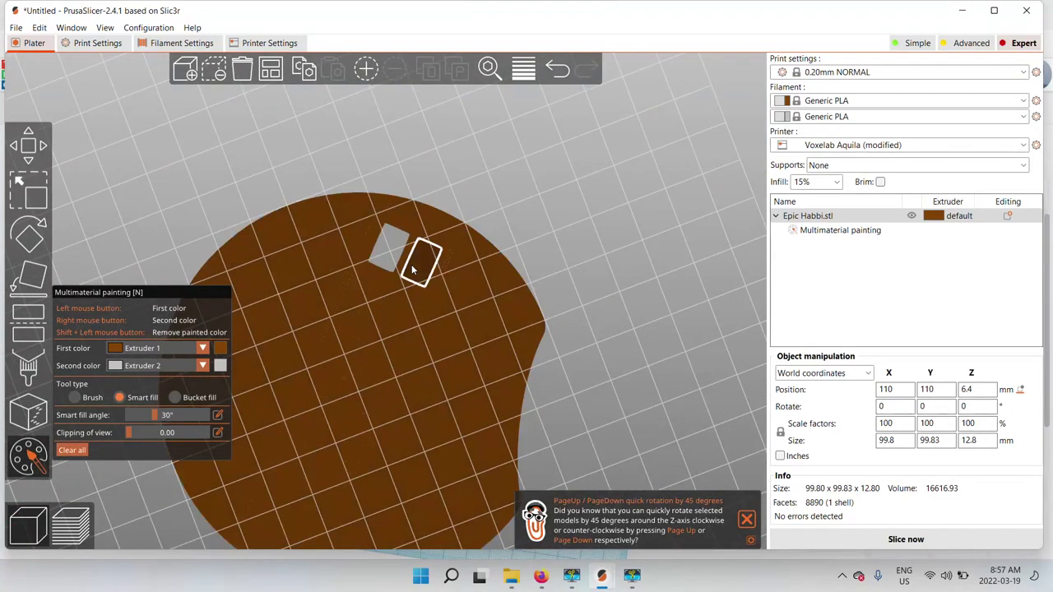
right_click(415, 265)
right_click(397, 314)
right_click(365, 301)
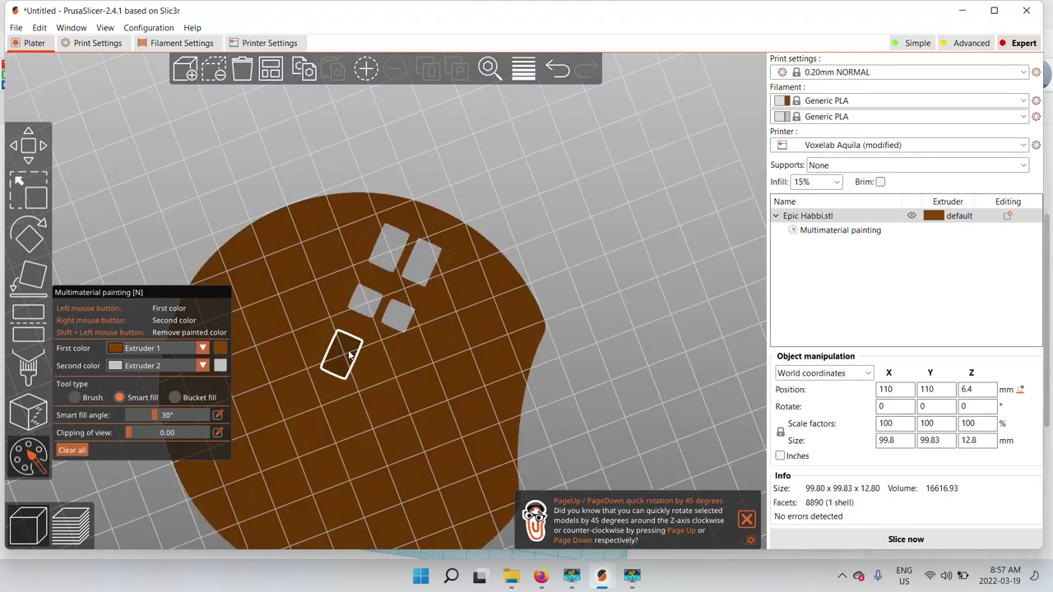
right_click(348, 355)
right_click(374, 368)
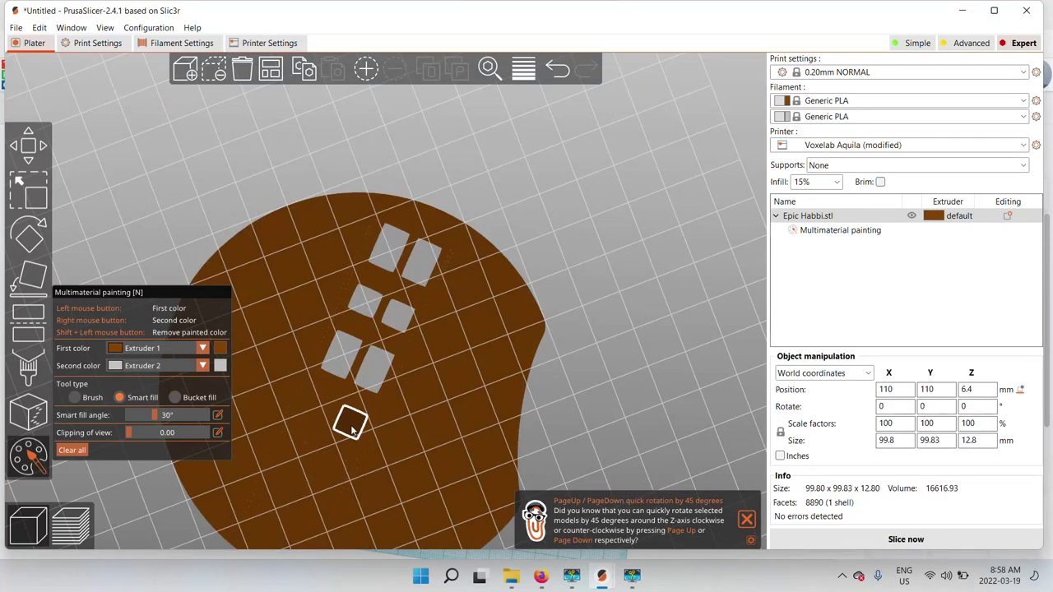
right_click(351, 427)
Paint the lower pockets, rim and diagonal strap grey, then restore the main face to brown.
right_click(317, 414)
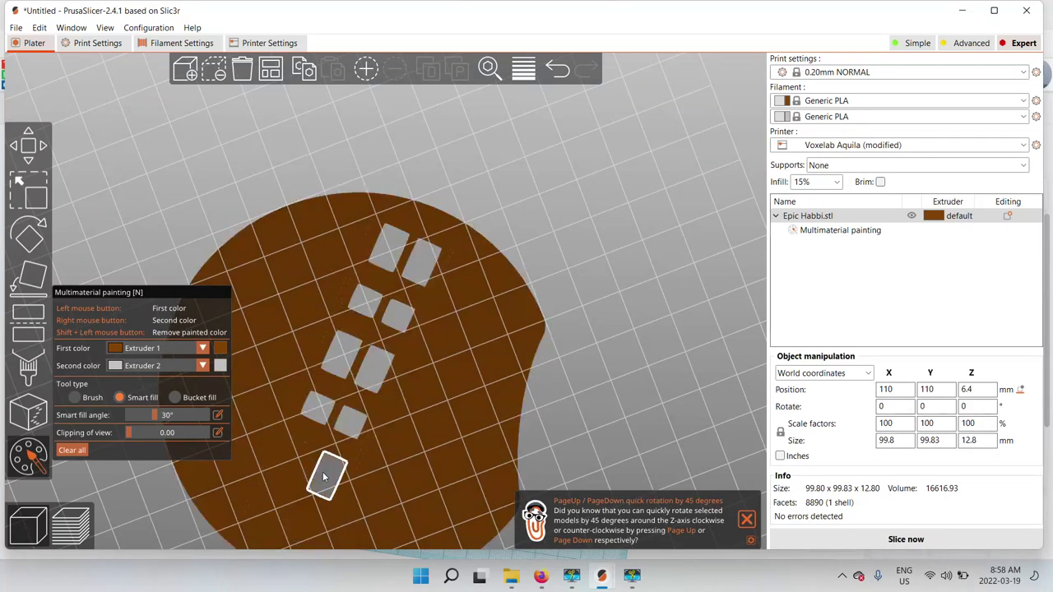
right_click(290, 462)
right_click(269, 514)
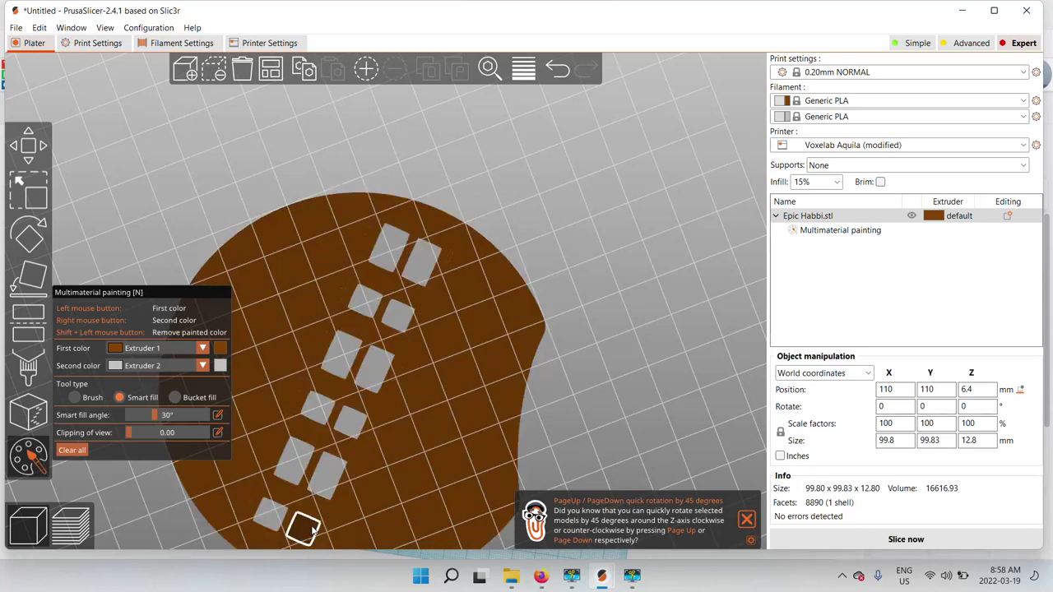
right_click(311, 531)
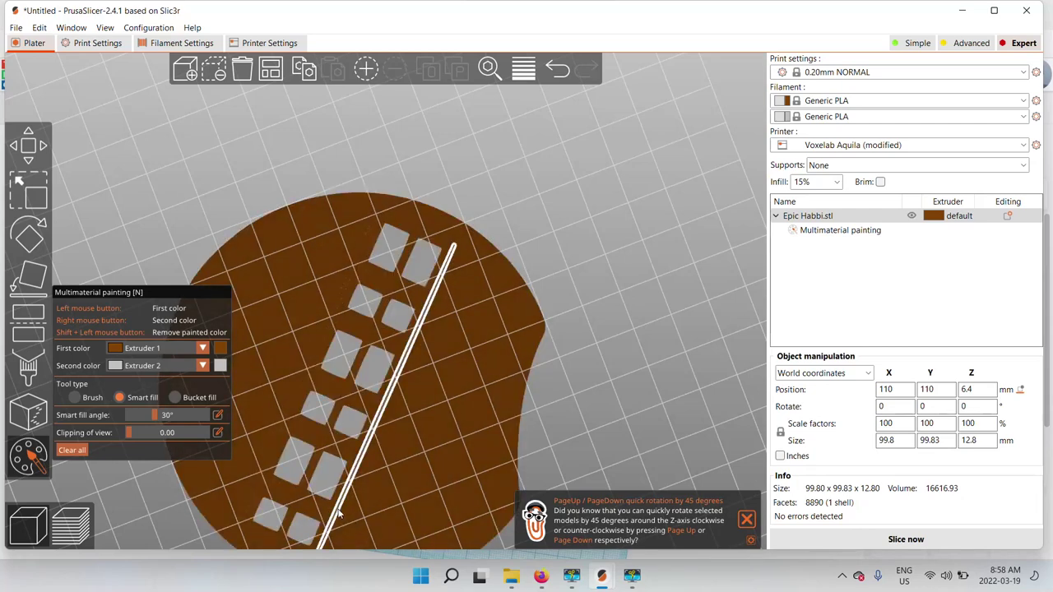
right_click(280, 453)
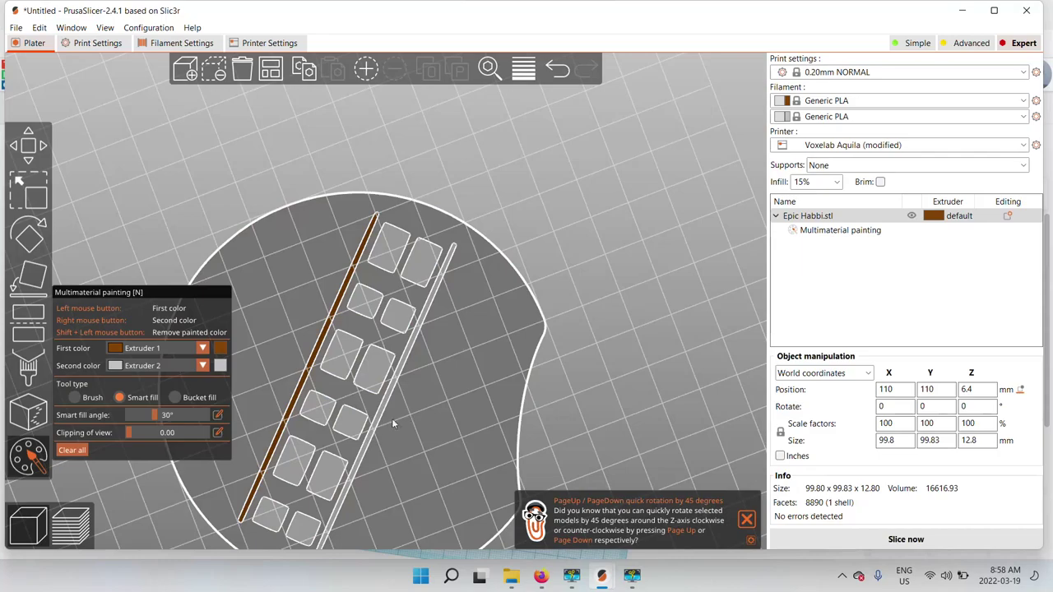
right_click(296, 400)
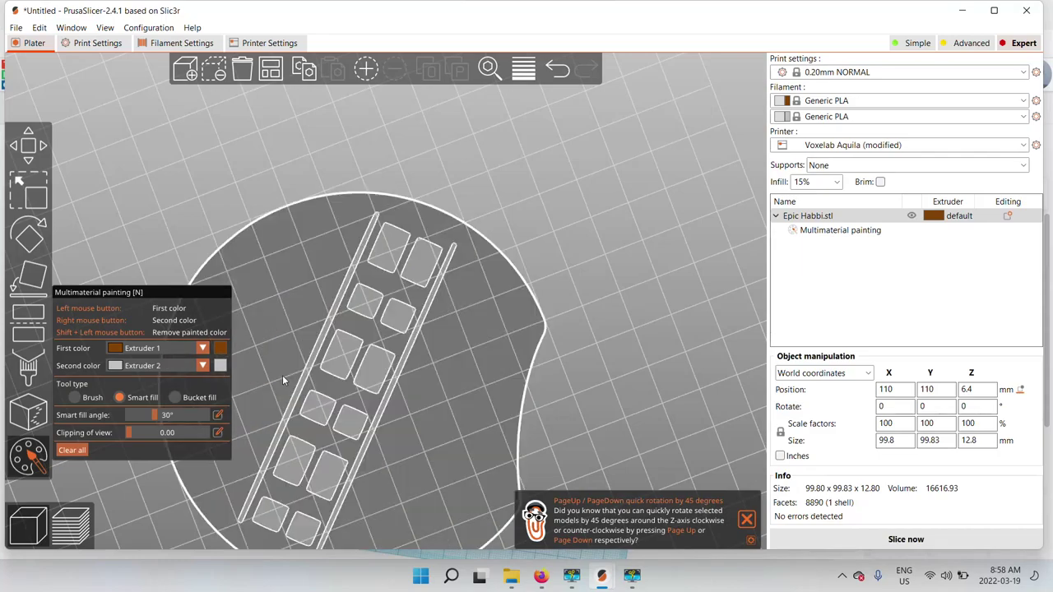
left_click(282, 375)
left_click_drag(674, 291, 629, 394)
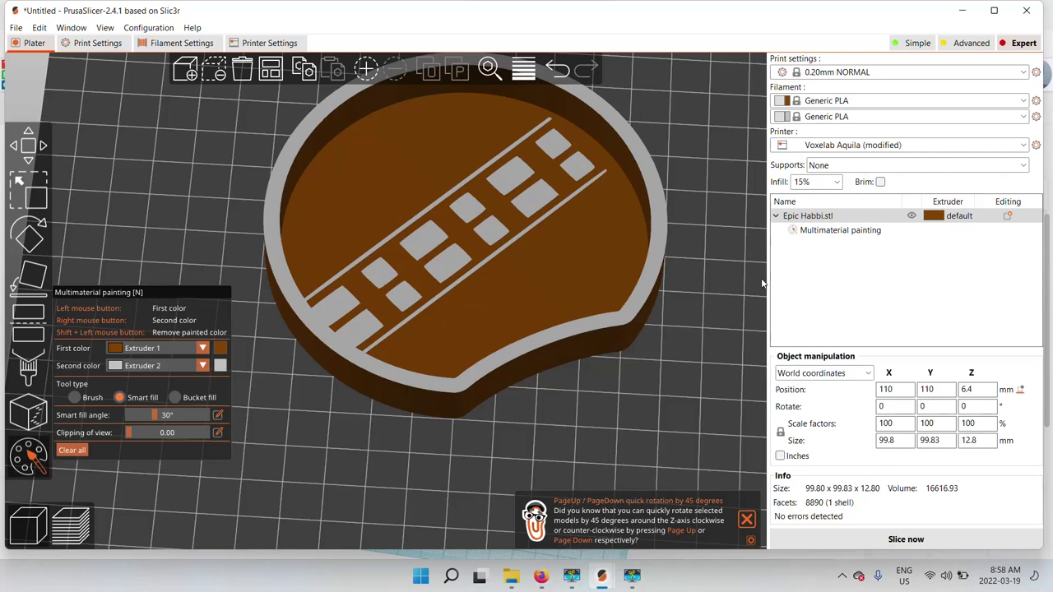
Slice the ear (12.55 g brown, 1.32 g grey) and inspect layer 1's toolpaths.
left_click(858, 544)
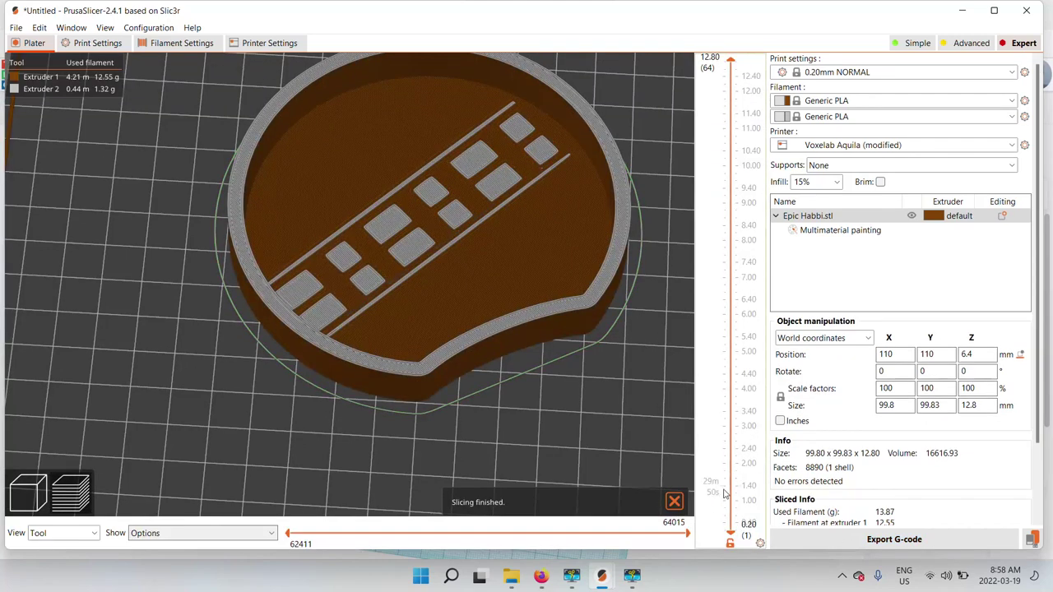
left_click_drag(336, 417, 480, 429)
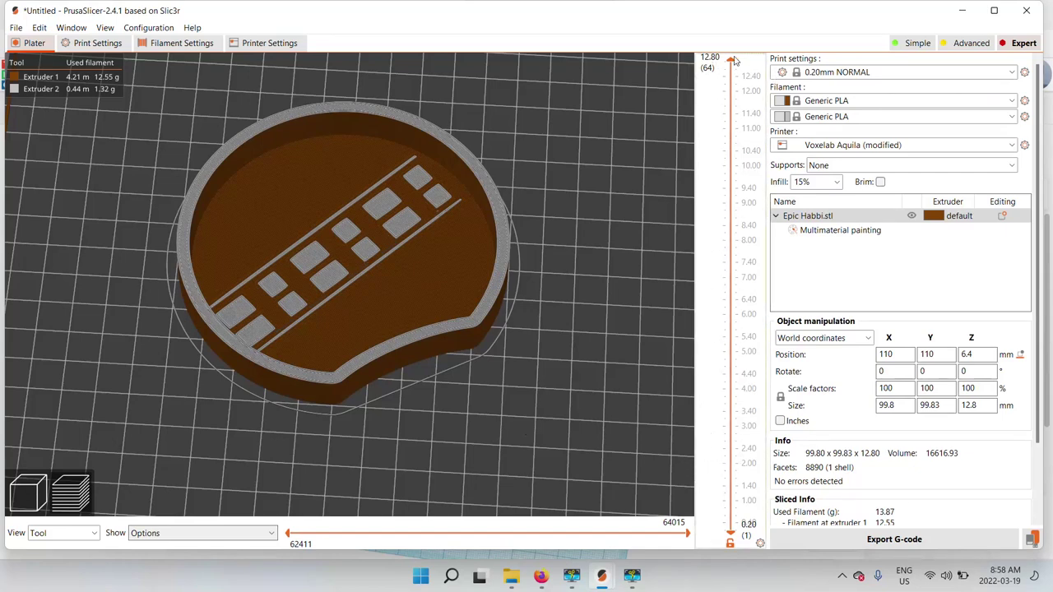
left_click_drag(728, 77, 705, 564)
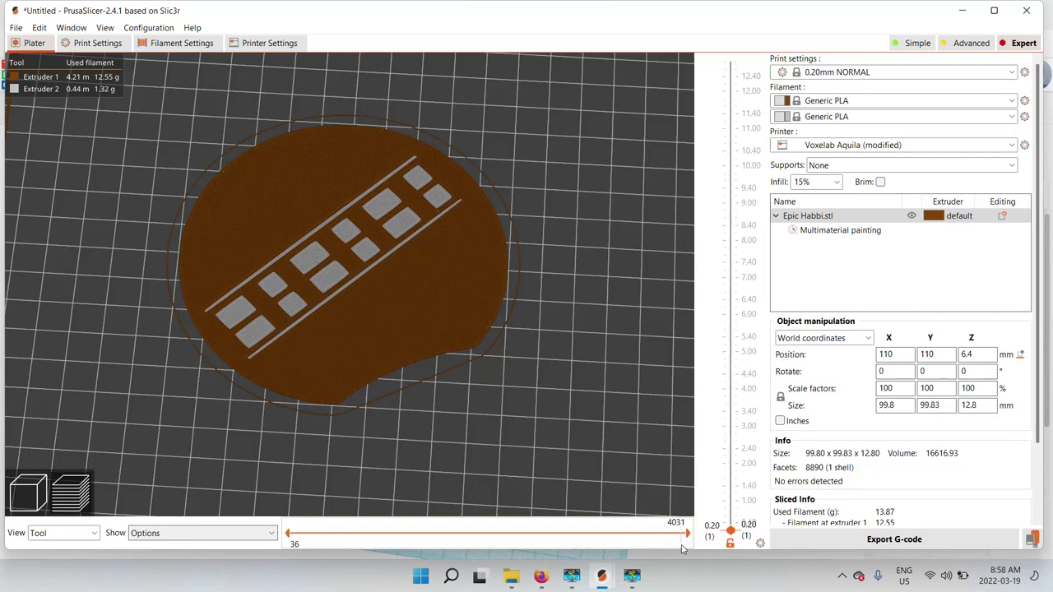
mouse_move(688, 534)
left_mouse_down()
mouse_move(388, 539)
mouse_move(695, 536)
left_mouse_up()
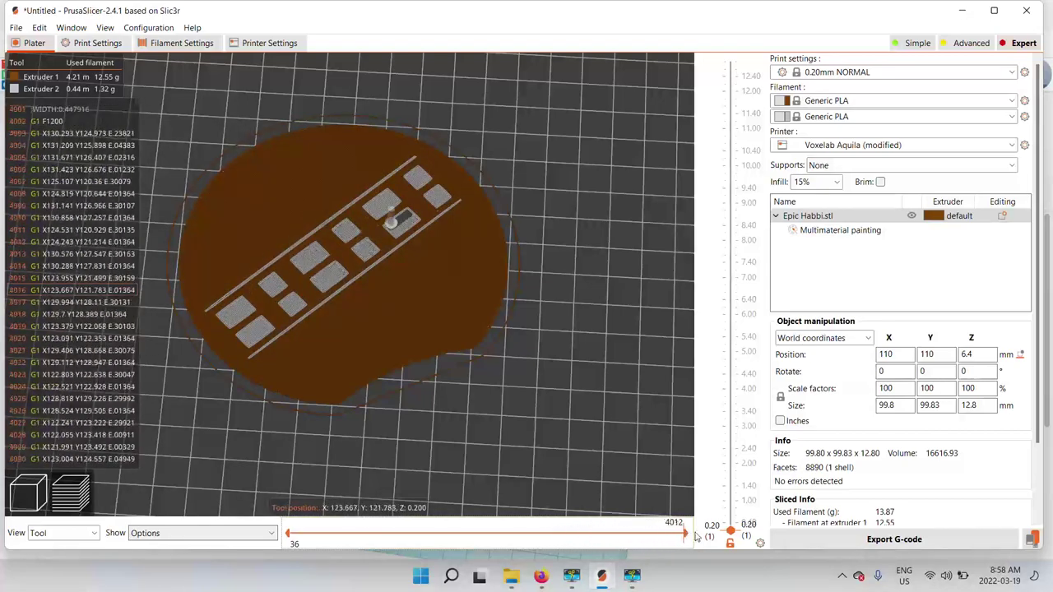
key("0")
key("Up")
key("Up")
key("Up")
key("Up")
key("Up")
key("Up")
key("Up")
key("Up")
key("Up")
key("Up")
key("Up")
key("Up")
key("Up")
key("Up")
key("Up")
key("Up")
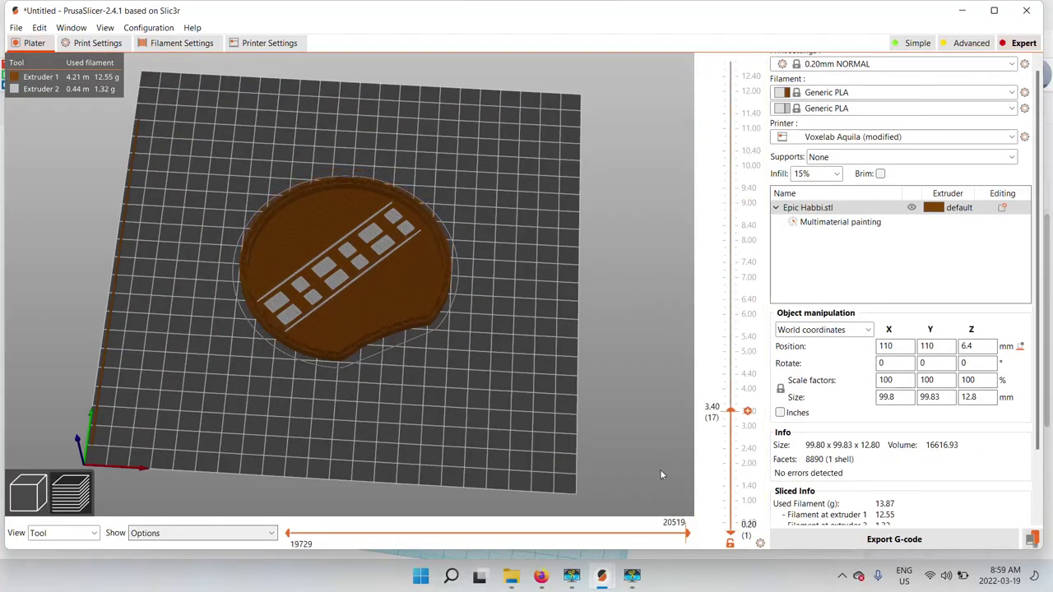
key("Down")
key("Down")
key("Down")
key("Down")
key("Down")
key("Down")
key("Down")
key("Down")
key("Down")
key("Down")
key("Down")
key("Down")
key("Down")
key("Down")
key("Down")
key("Down")
mouse_move(688, 534)
left_mouse_down()
mouse_move(394, 534)
mouse_move(594, 533)
mouse_move(544, 516)
mouse_move(569, 511)
left_mouse_up()
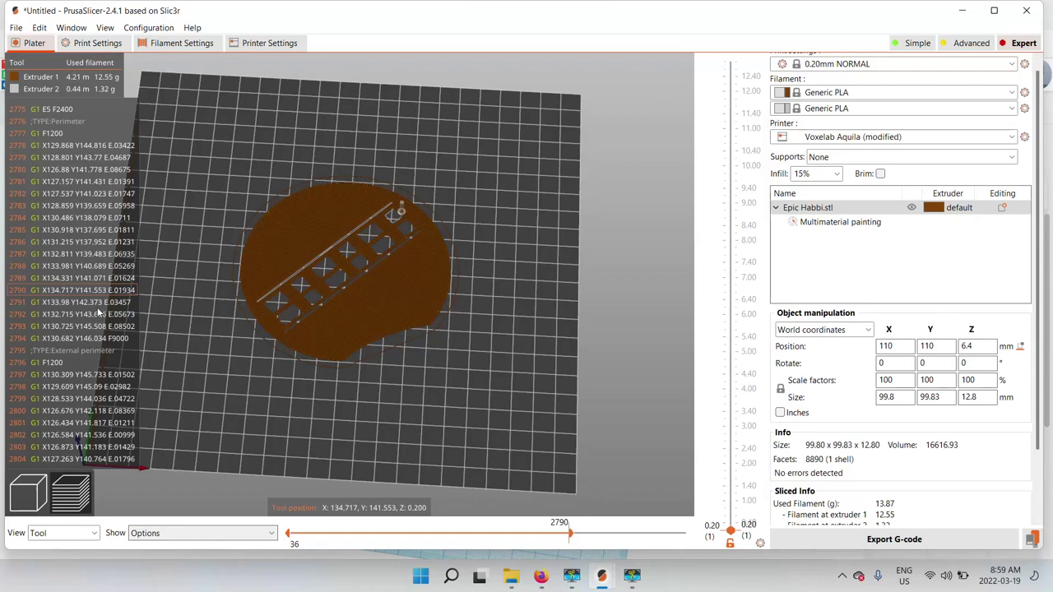
scroll(233, 349, "up", 3)
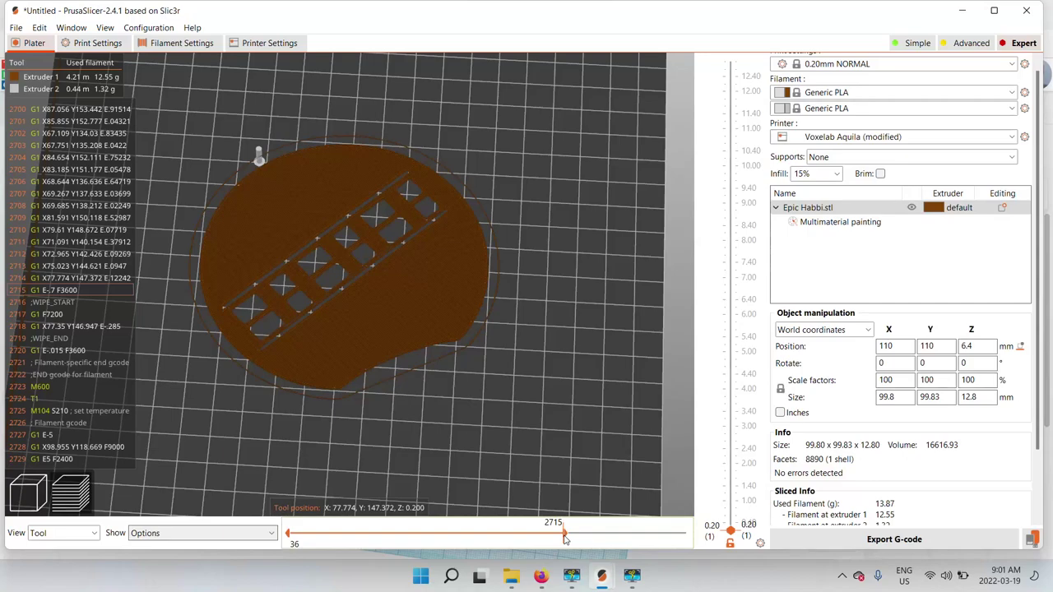
left_click_drag(565, 535, 687, 535)
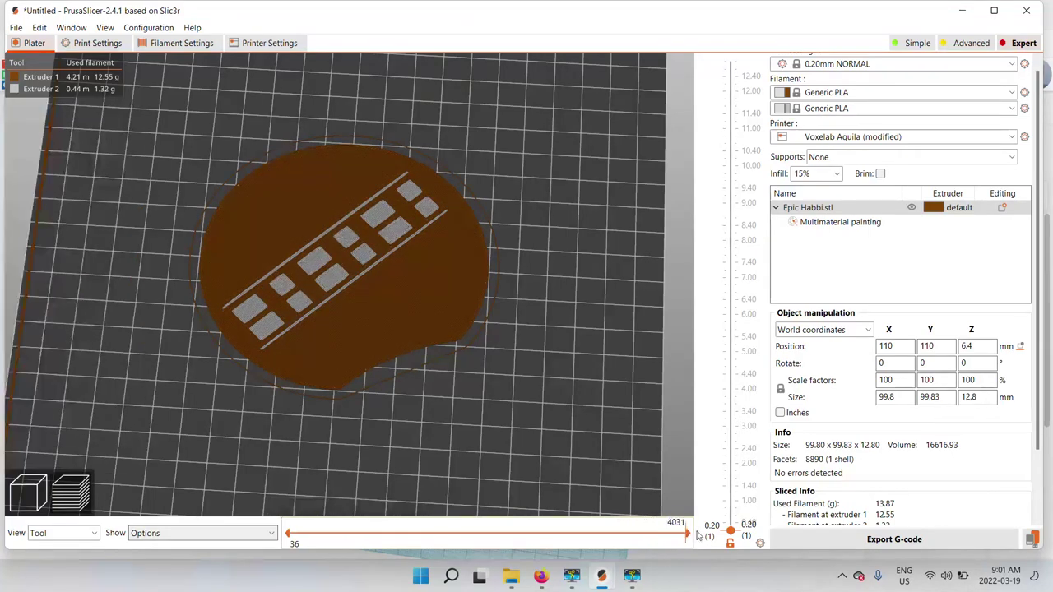
left_click(1031, 539)
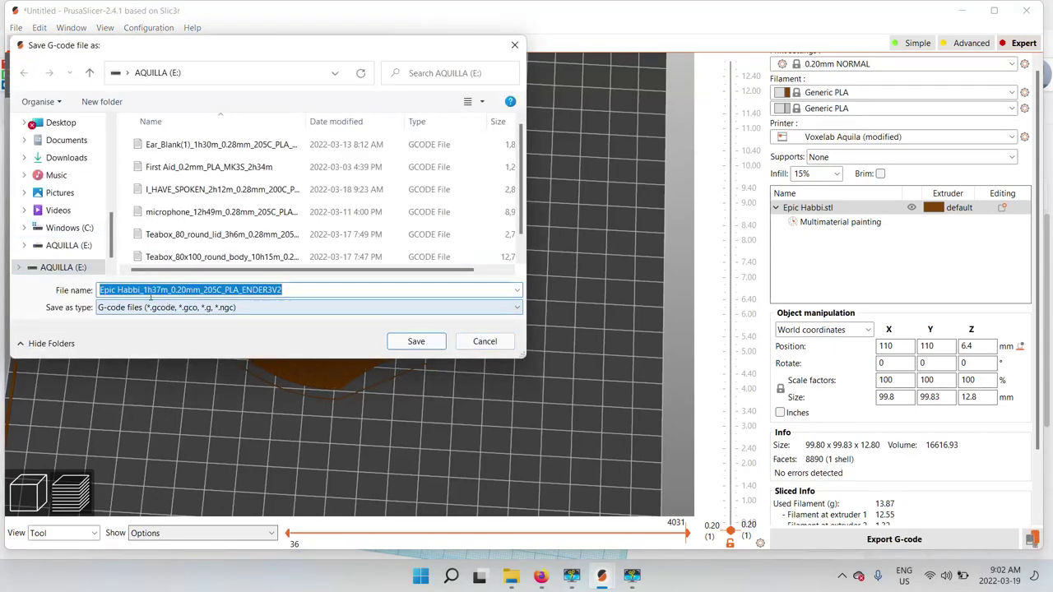
Replace the 'Epic Habbi_' prefix of the G-code file name with 'Chewie'.
left_click(147, 289)
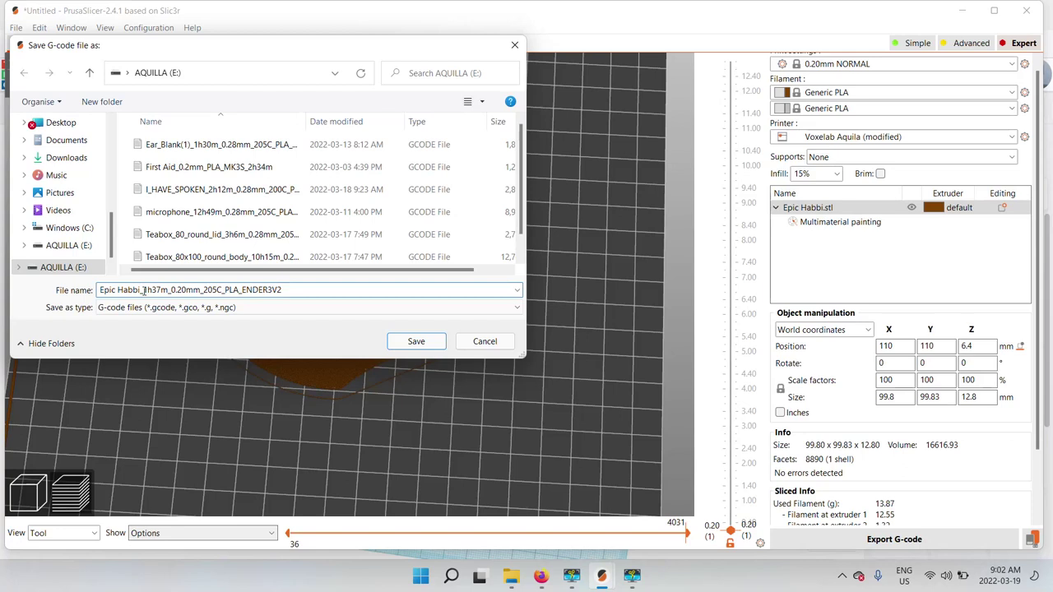
key("ctrl+a")
left_click(114, 290)
left_click_drag(141, 291, 97, 294)
type("Chewi")
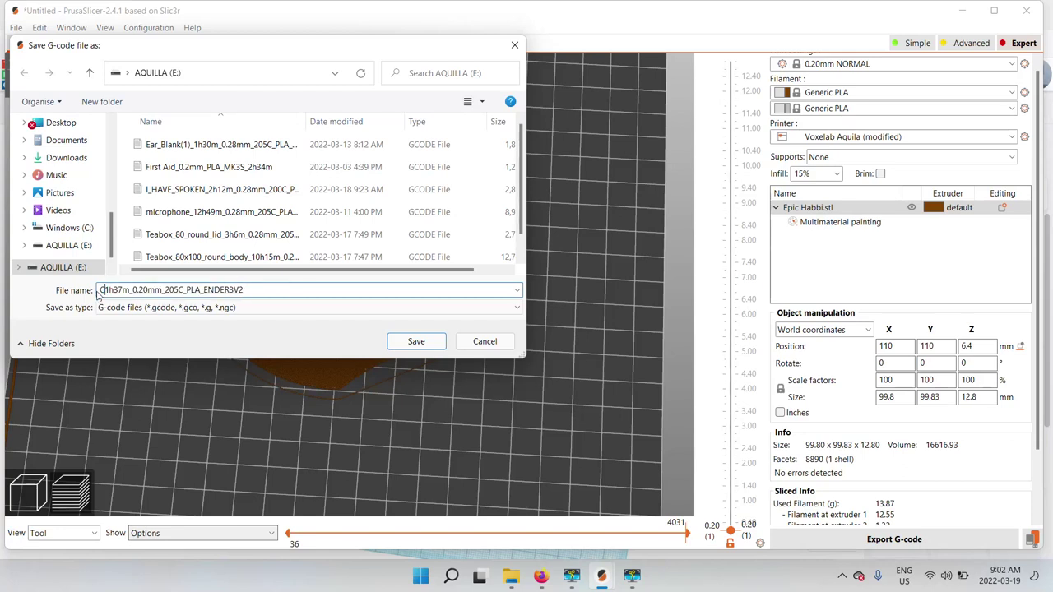
type("e")
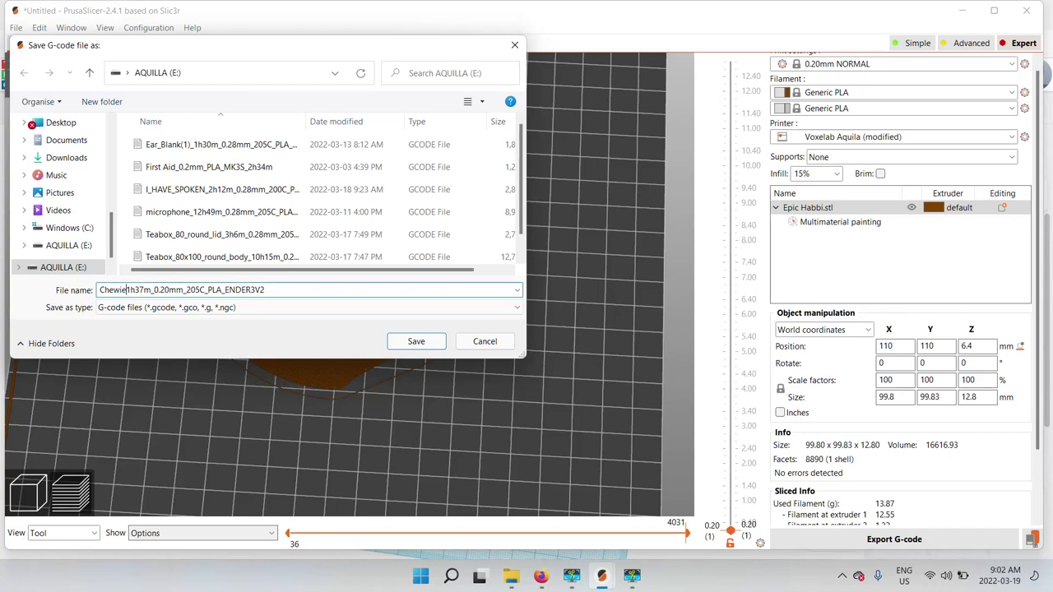